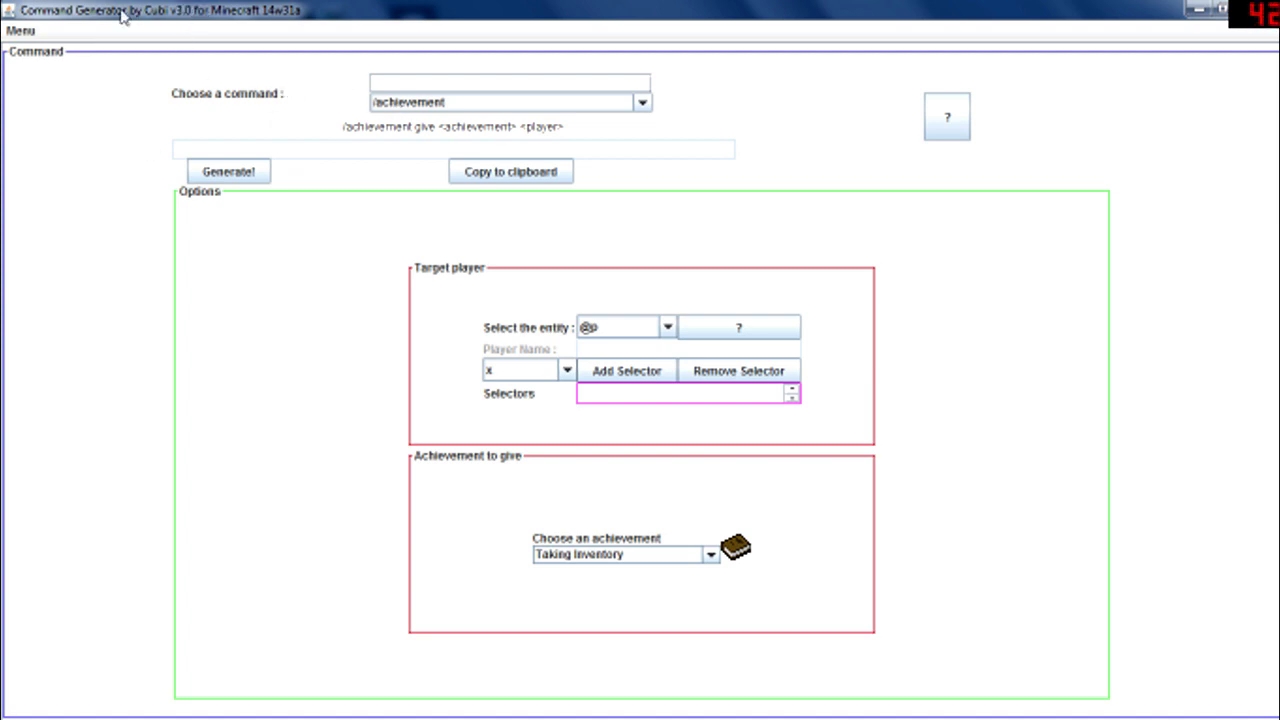
Look through the list of available commands, from /achievement to /worldborder
left_click(430, 102)
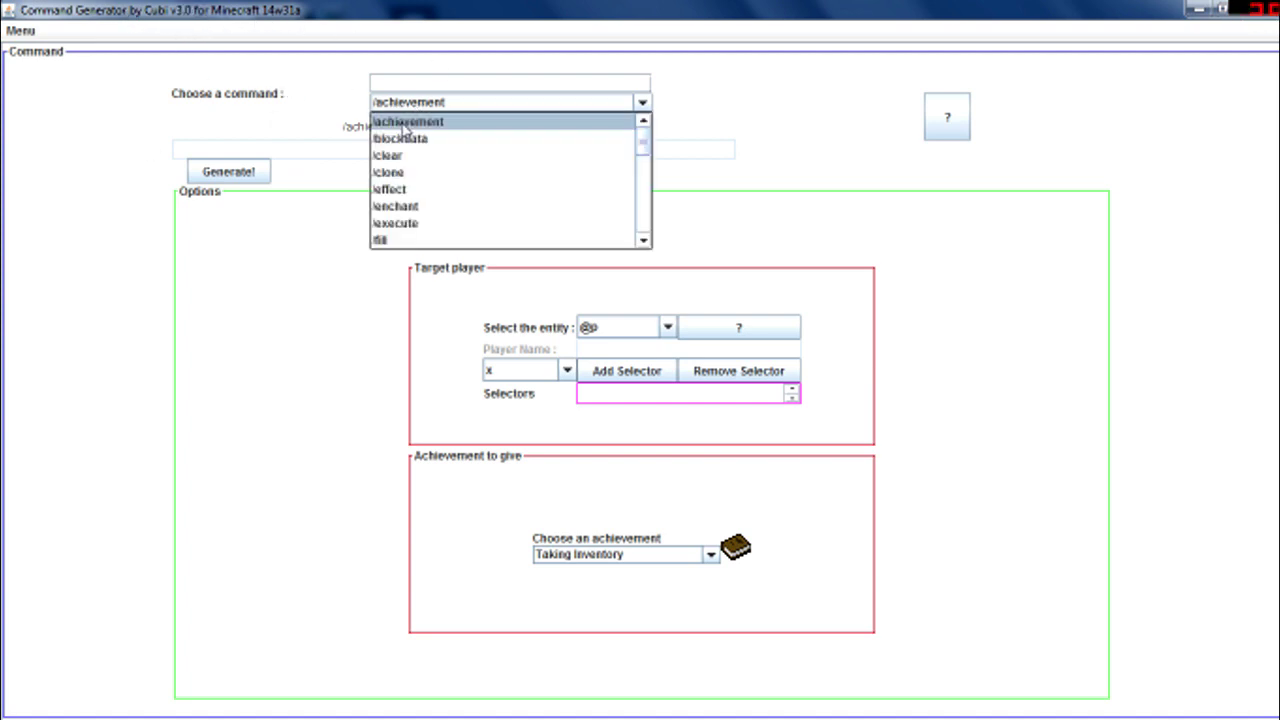
scroll(432, 160, "down", 4)
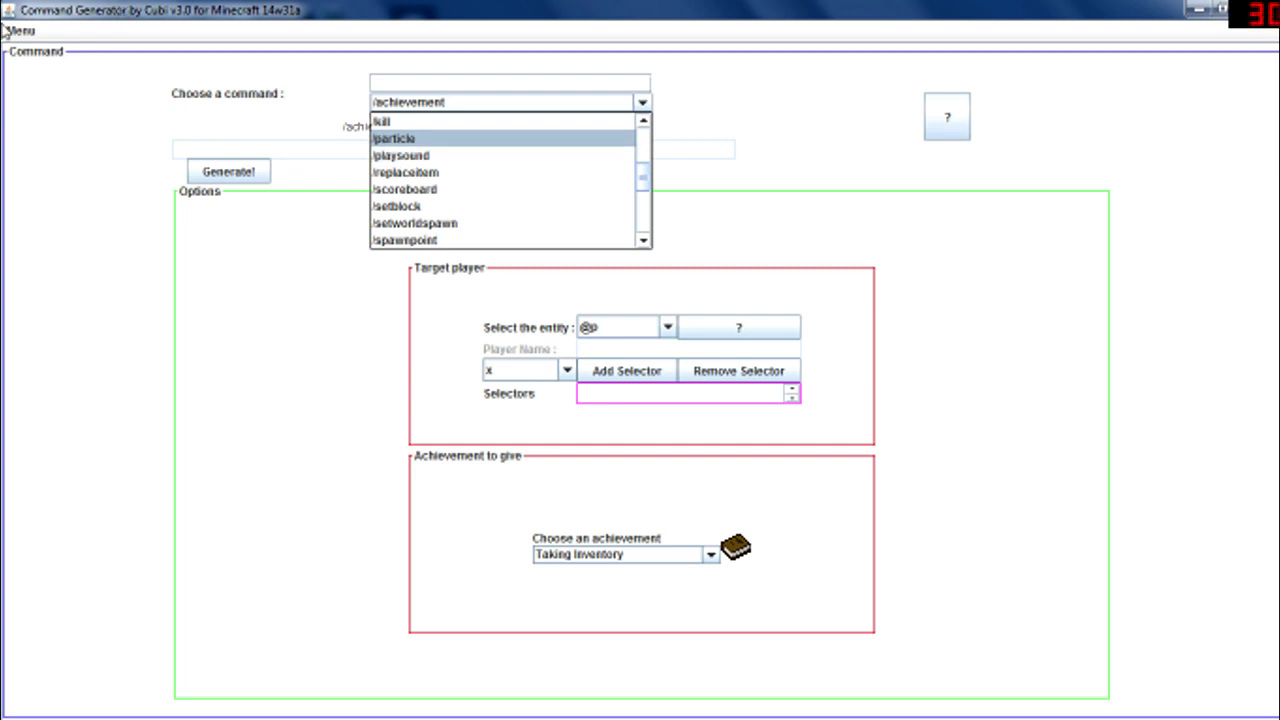
scroll(463, 170, "down", 2)
scroll(463, 170, "up", 2)
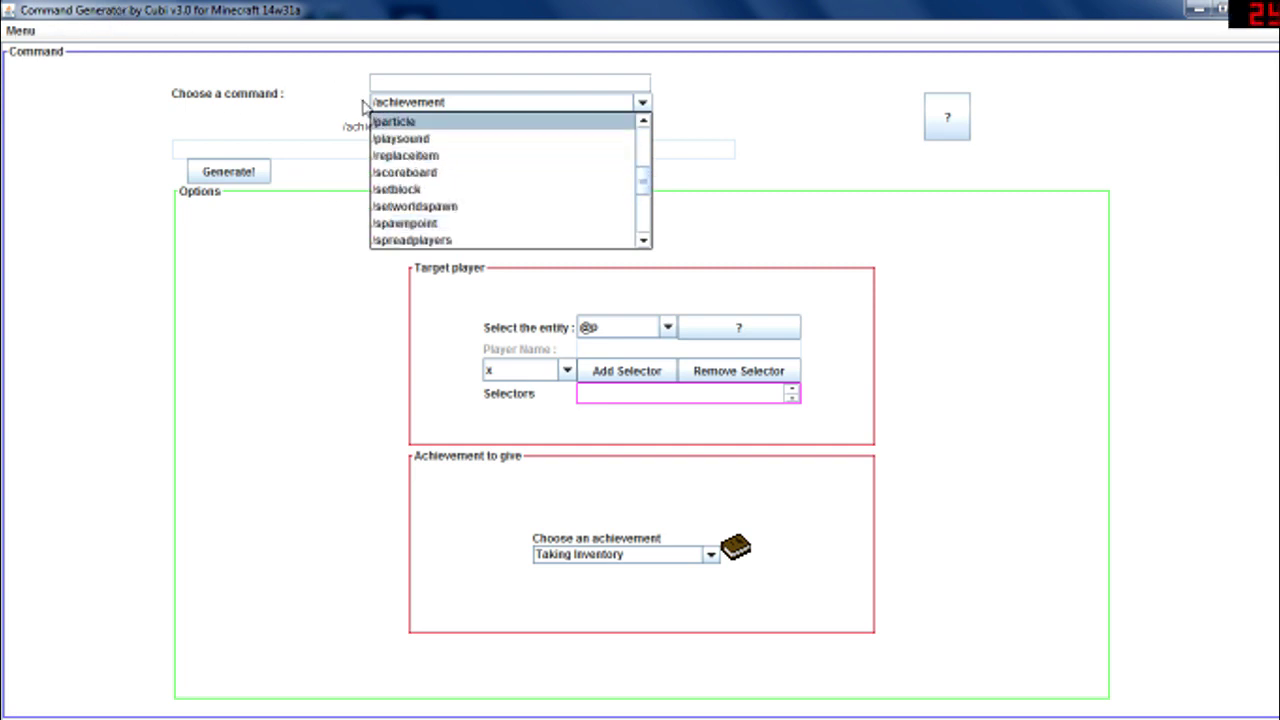
scroll(463, 177, "up", 2)
scroll(451, 163, "down", 5)
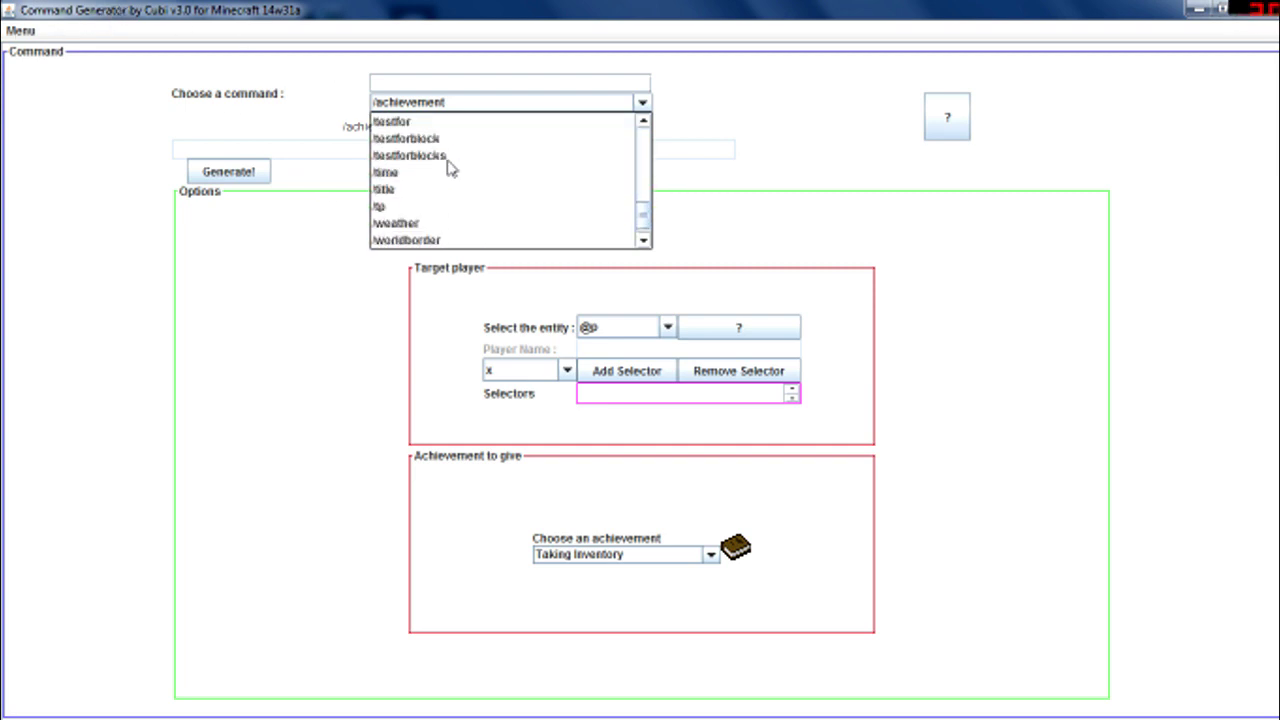
scroll(450, 168, "down", 1)
scroll(455, 165, "up", 5)
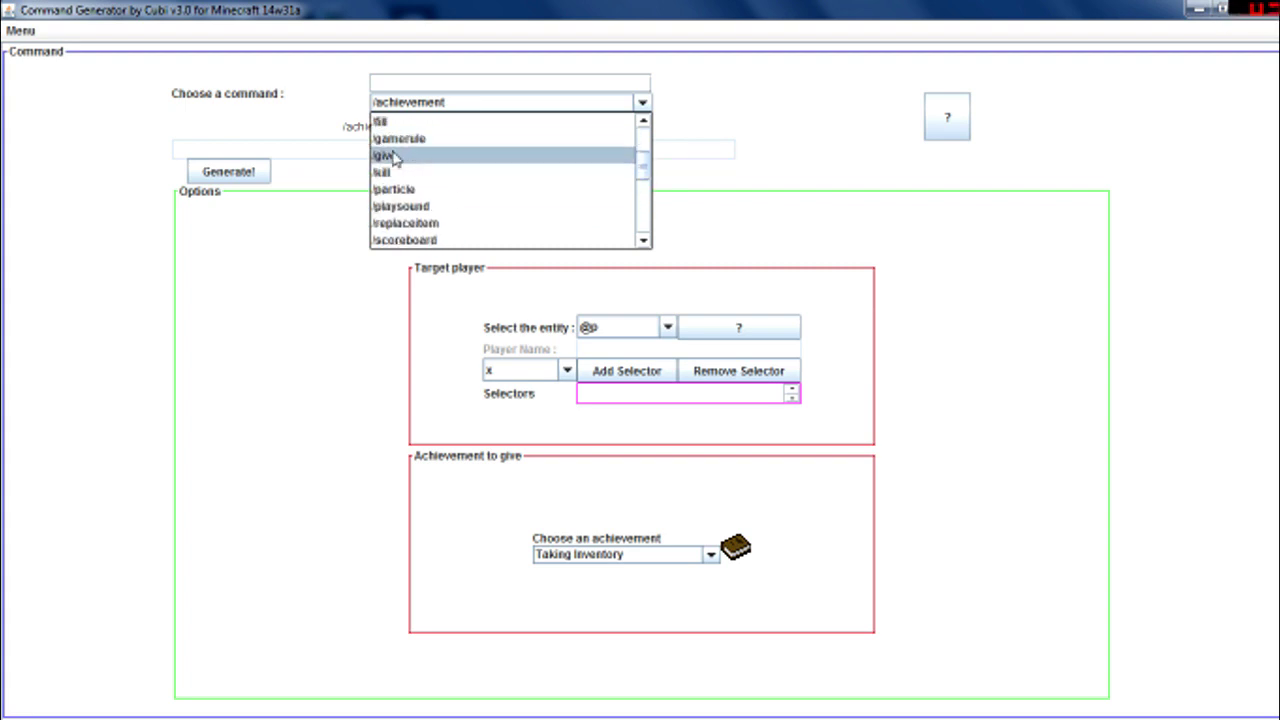
scroll(497, 175, "down", 3)
scroll(447, 168, "down", 1)
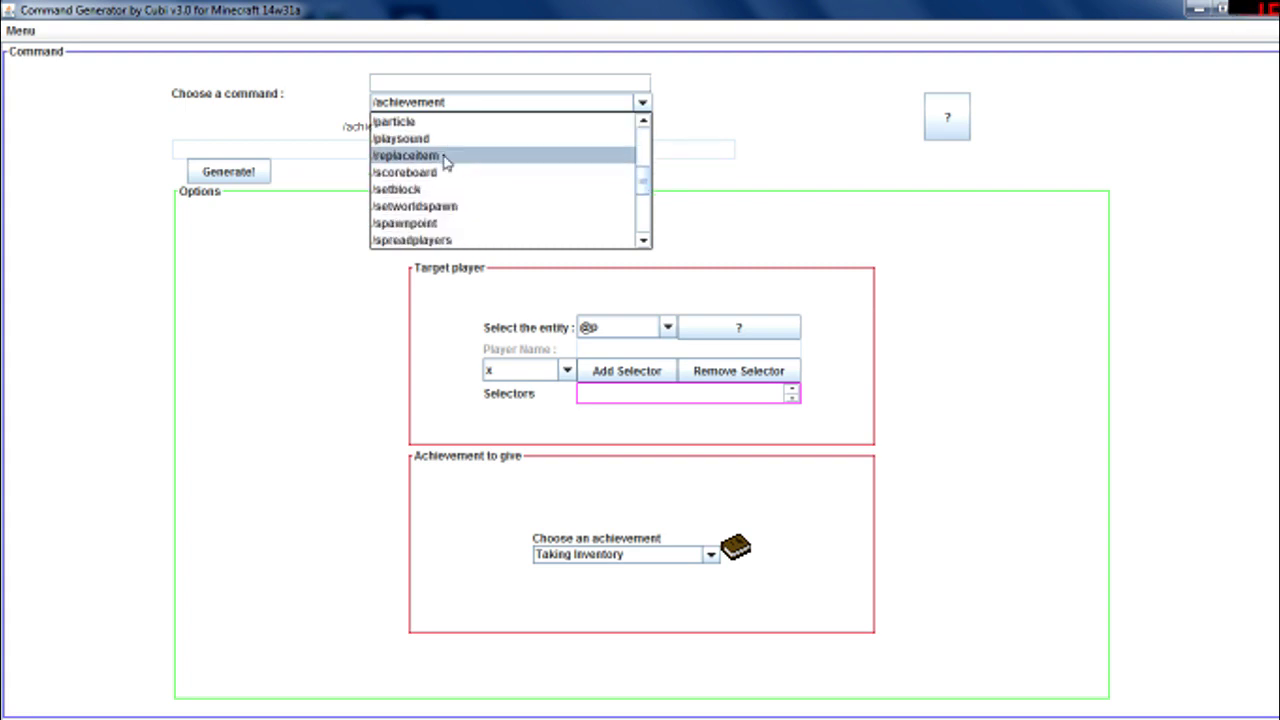
scroll(460, 190, "down", 3)
scroll(470, 177, "up", 4)
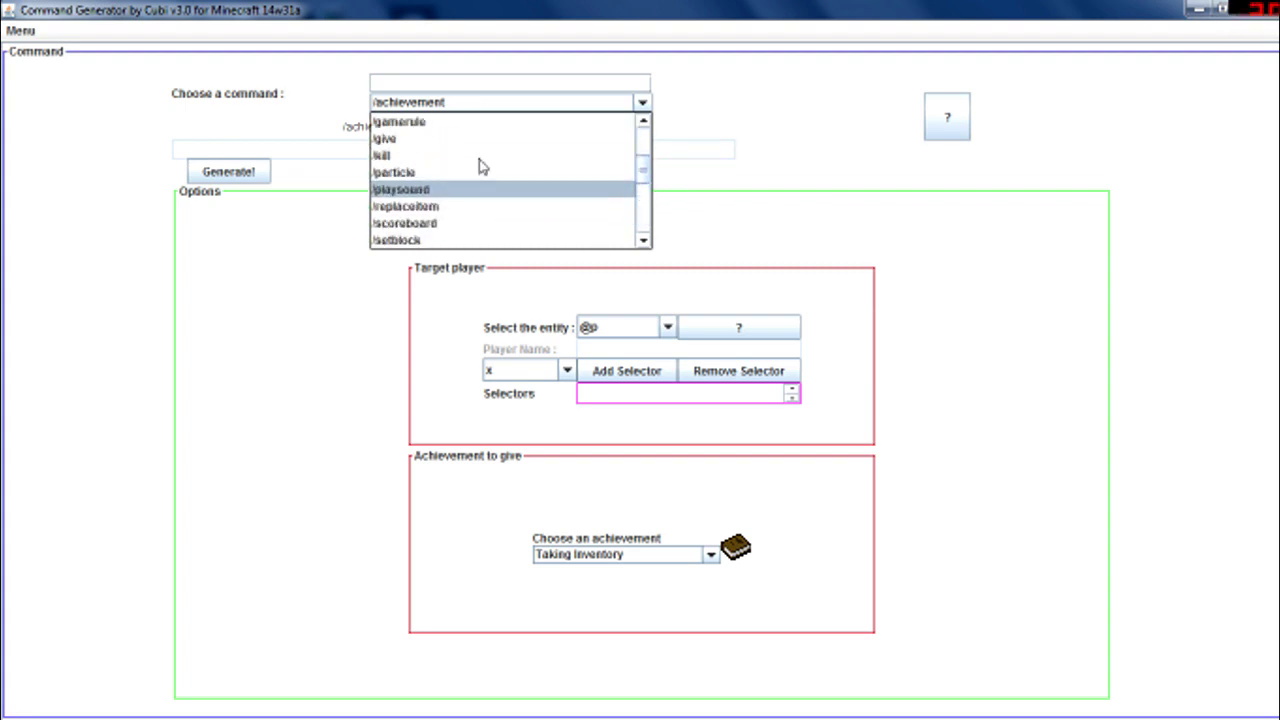
scroll(445, 172, "down", 4)
scroll(480, 160, "up", 10)
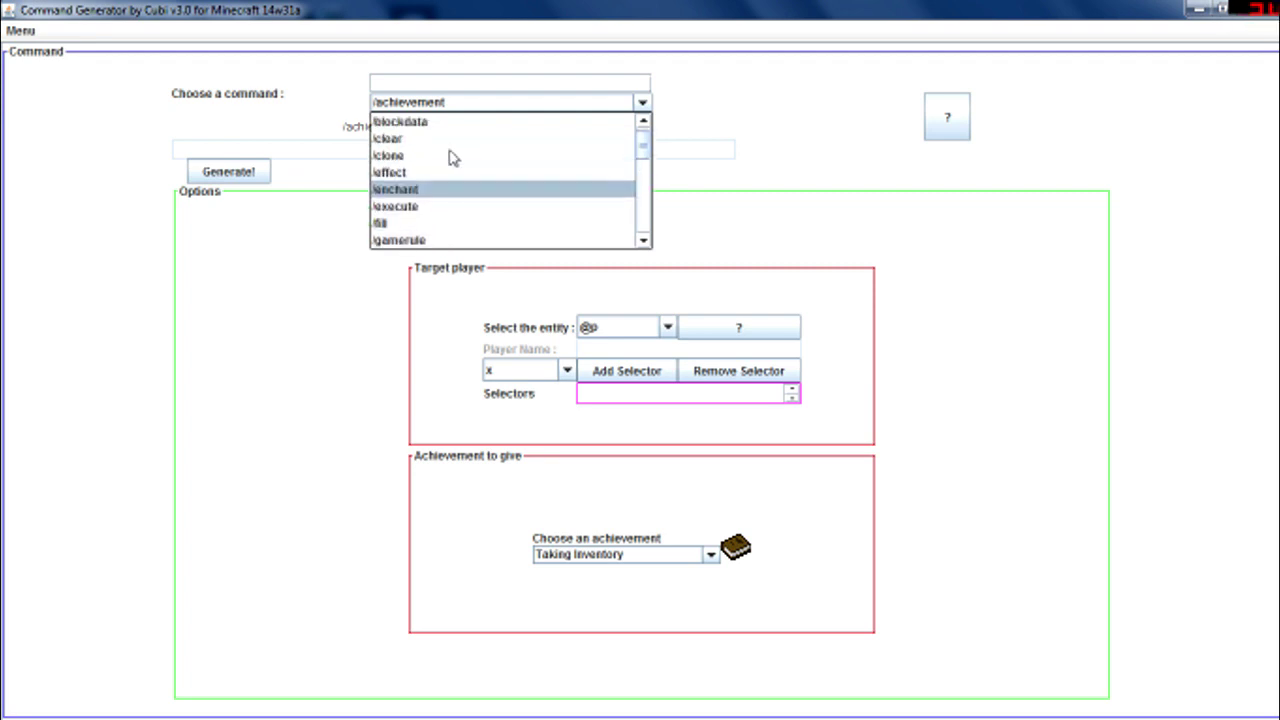
Choose the /fill command and enable relative coordinates for both the starting point and the ending point
left_click(372, 224)
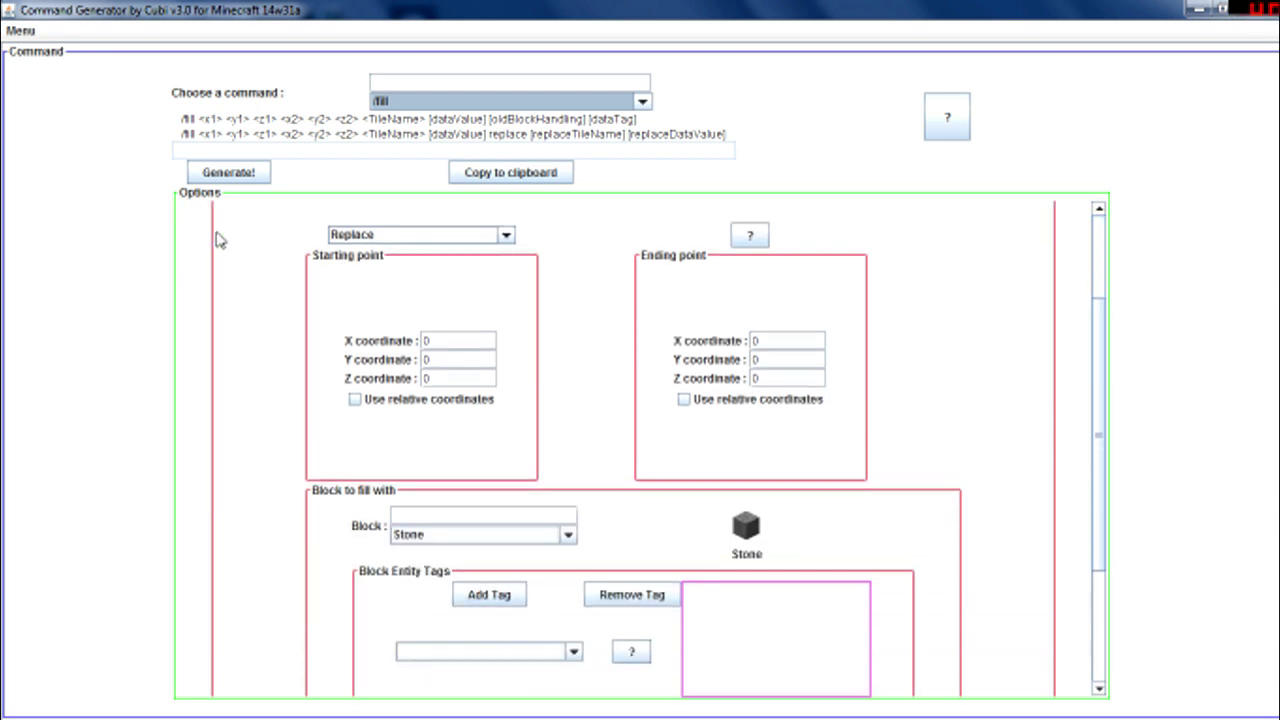
scroll(220, 240, "down", 3)
scroll(220, 240, "up", 3)
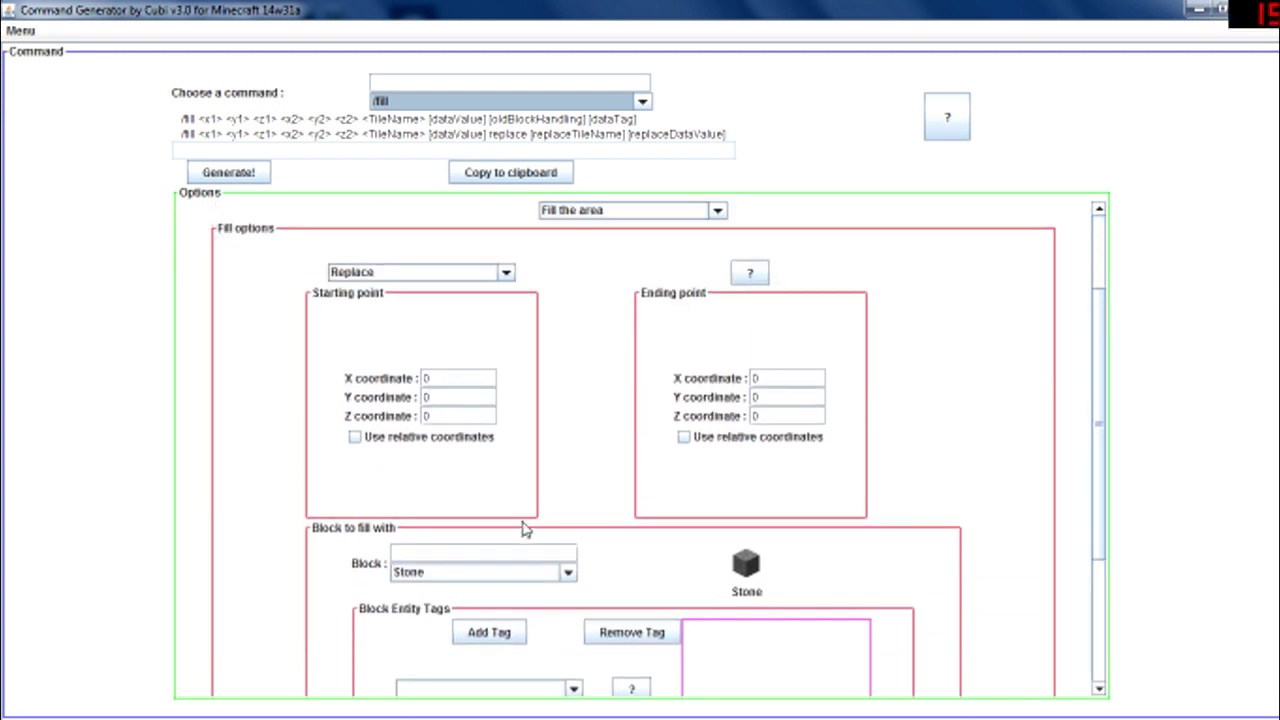
left_click(425, 437)
left_click(427, 378)
left_click(683, 437)
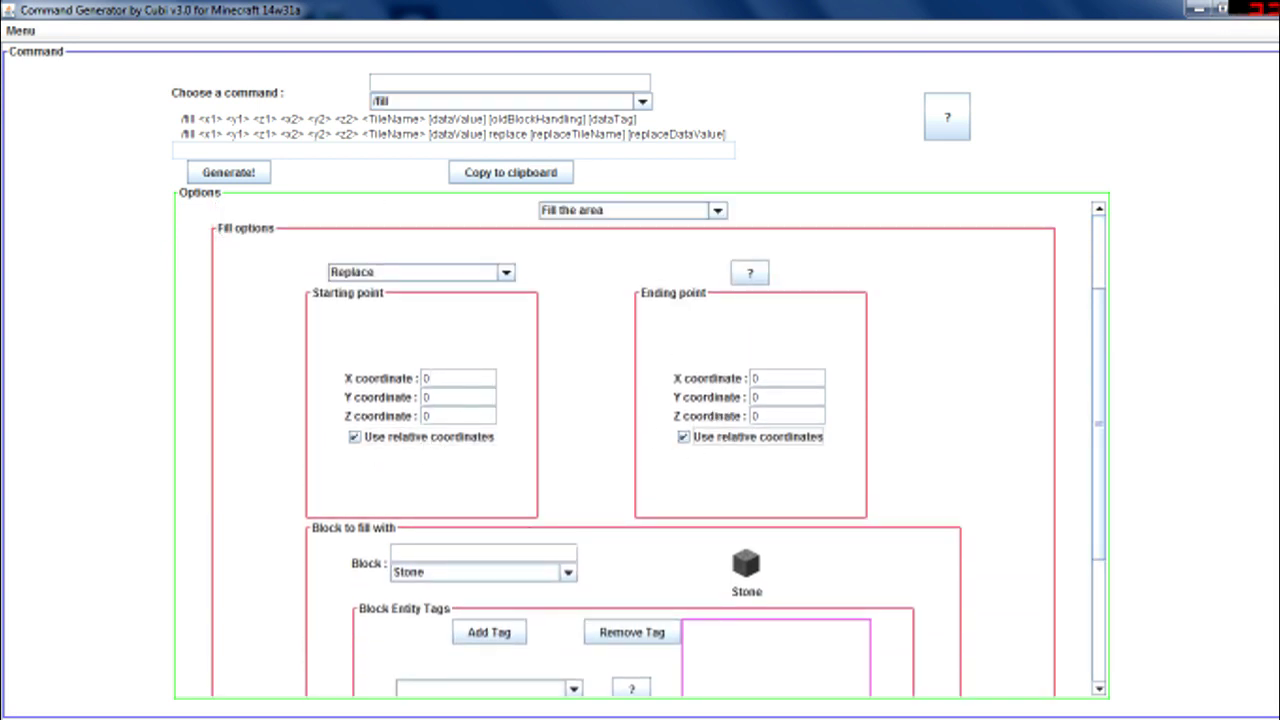
Set the ending point's X, Y and Z coordinates to 40 each
double_click(756, 378)
type("40")
key("Tab")
type("40")
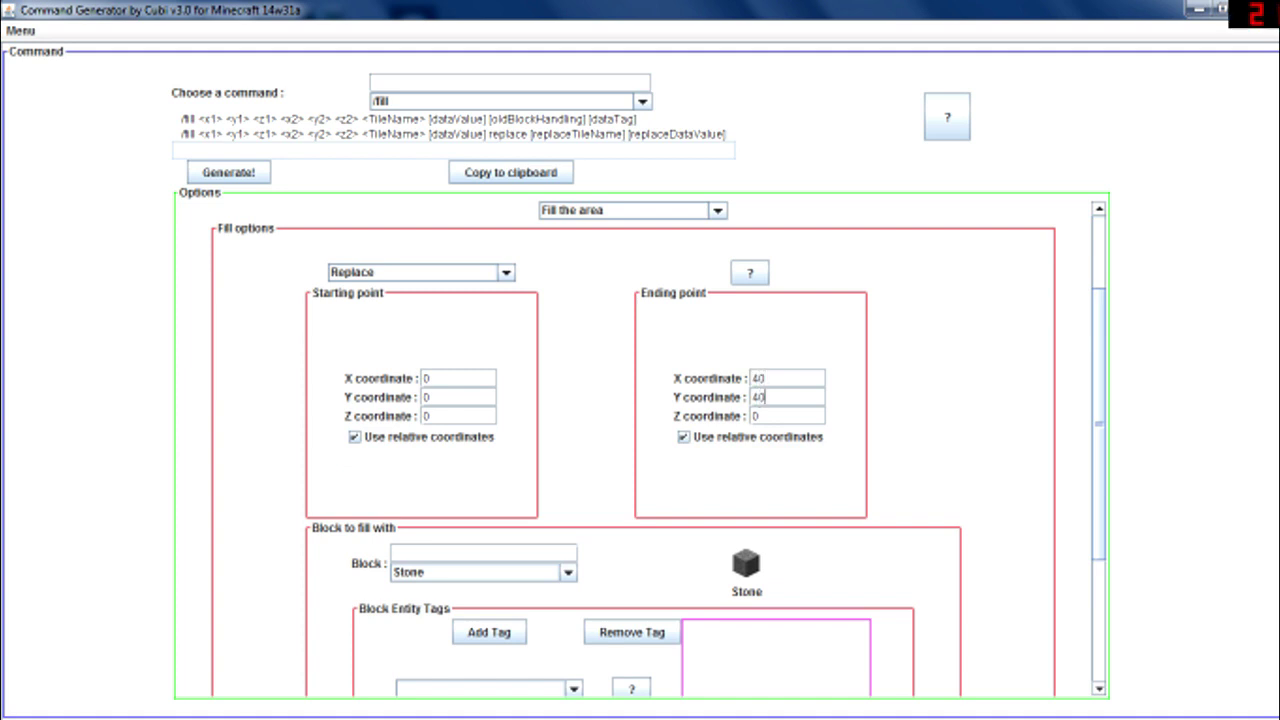
key("Tab")
type("40")
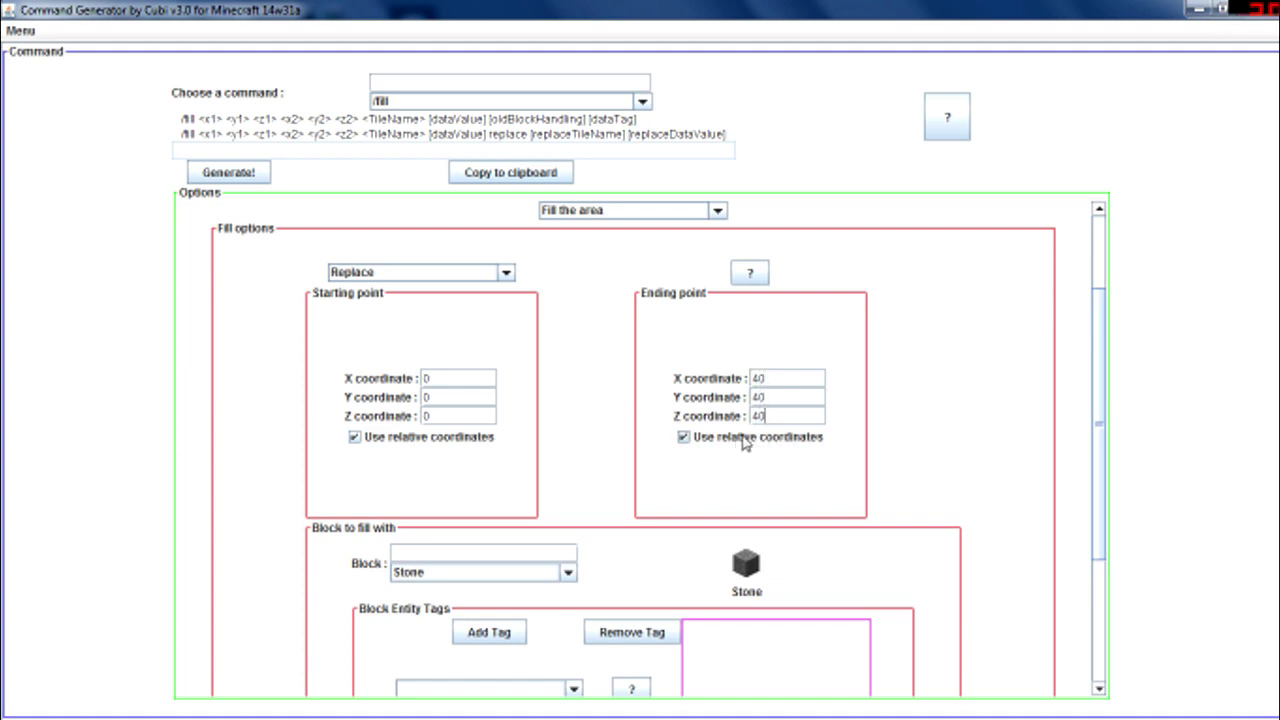
Set the block to fill the area with to Chest
scroll(230, 360, "down", 3)
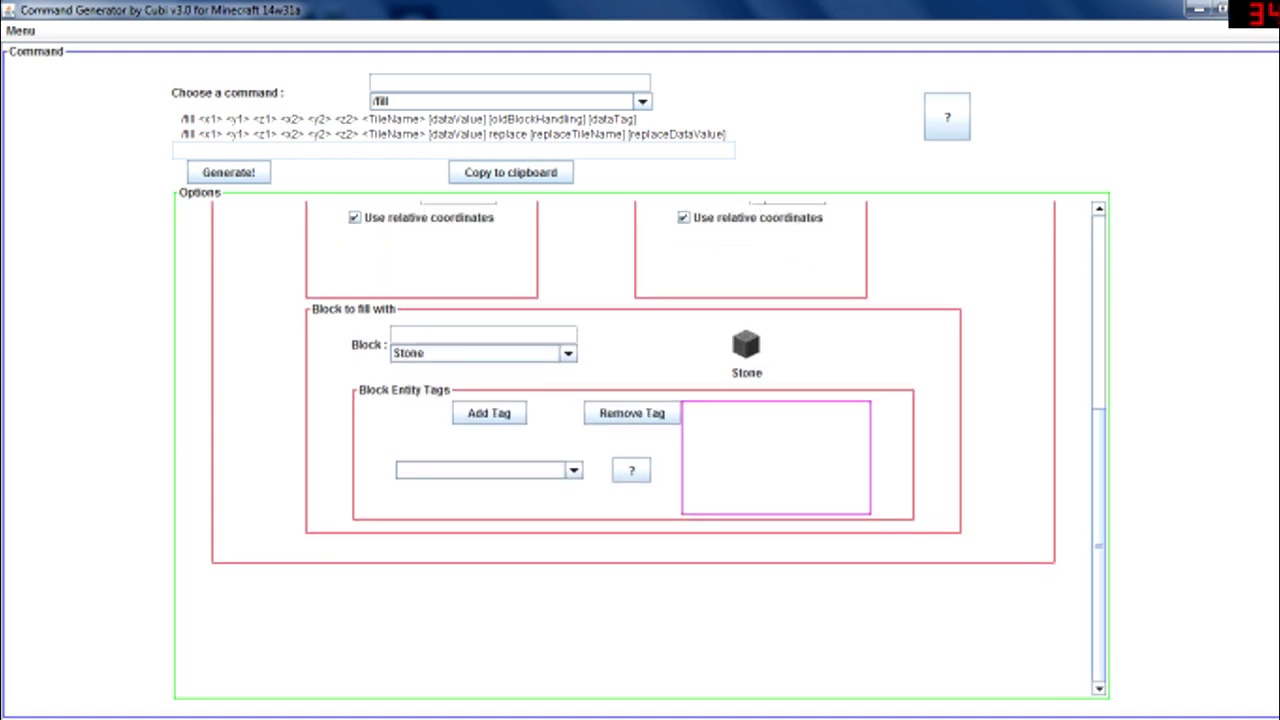
type("che")
key("Return")
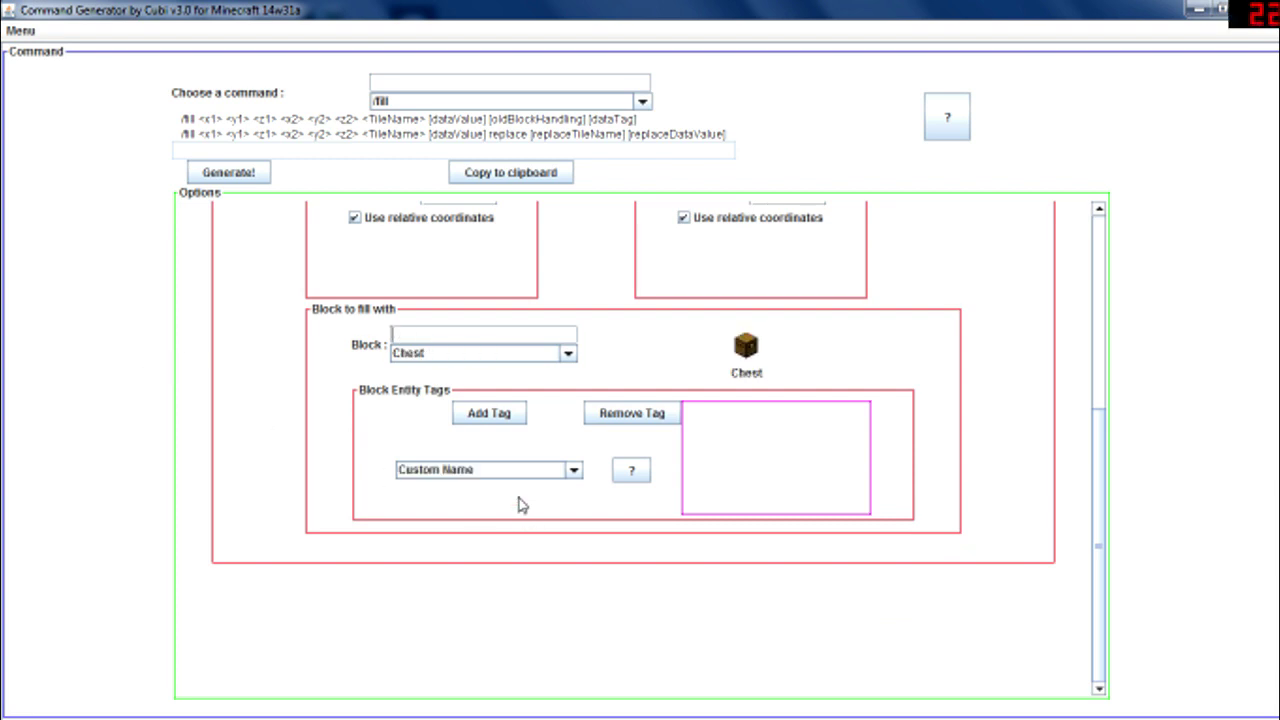
Start an Items tag for the chest and open a new item entry in it
left_click(510, 472)
left_click(414, 523)
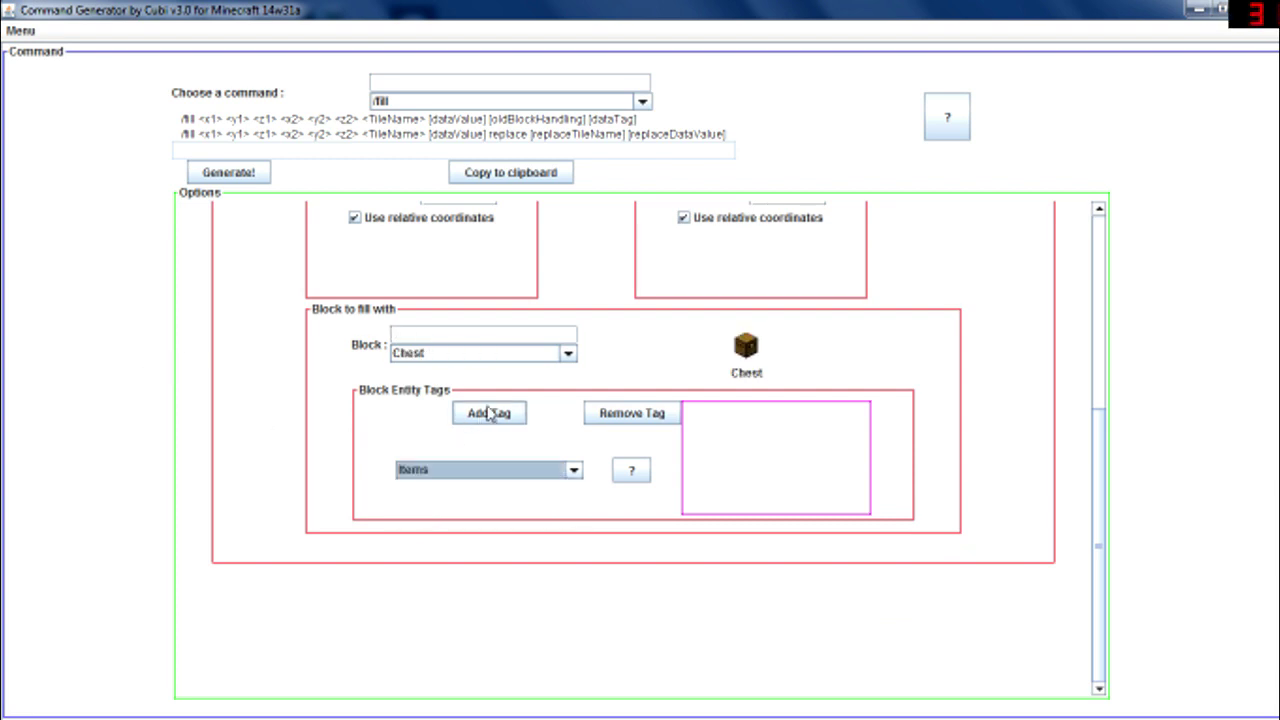
left_click(490, 412)
left_click(582, 323)
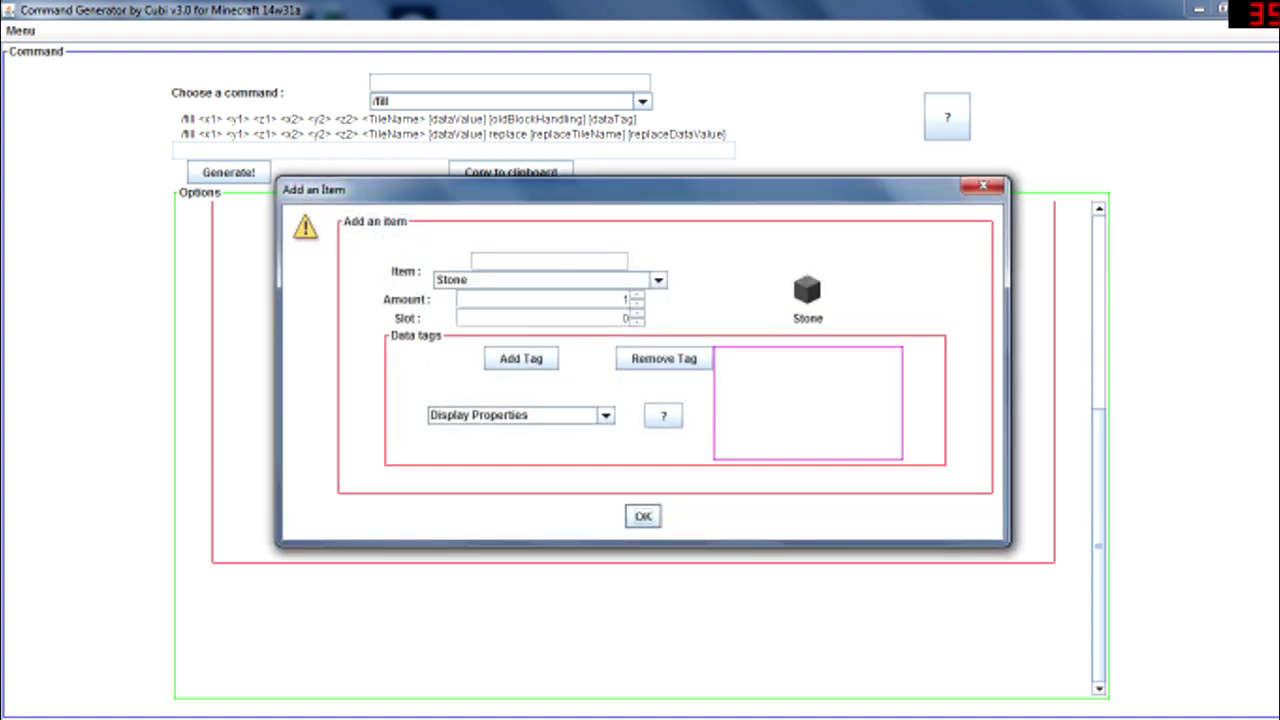
Set the chest's new item to Banner (Item) with an amount of 5 in slot 3
type("bann")
left_click(463, 281)
left_click(479, 318)
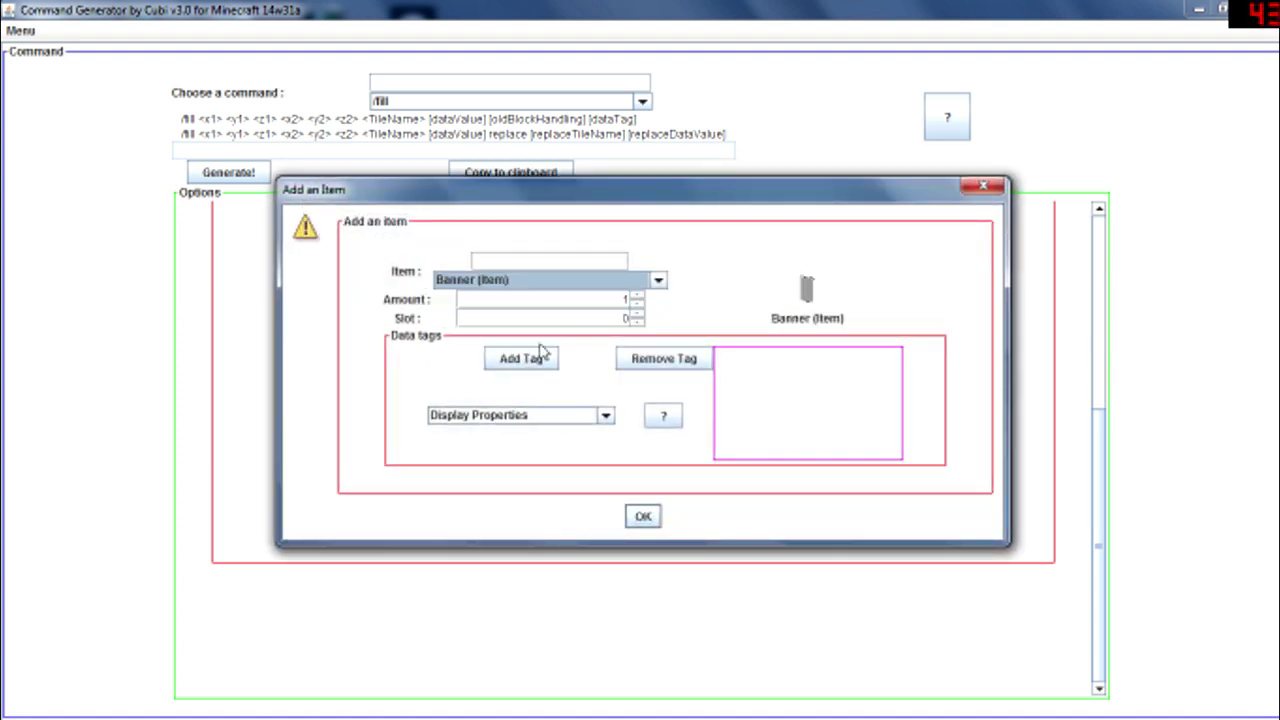
left_click(634, 296)
left_click(634, 296)
left_click(634, 296)
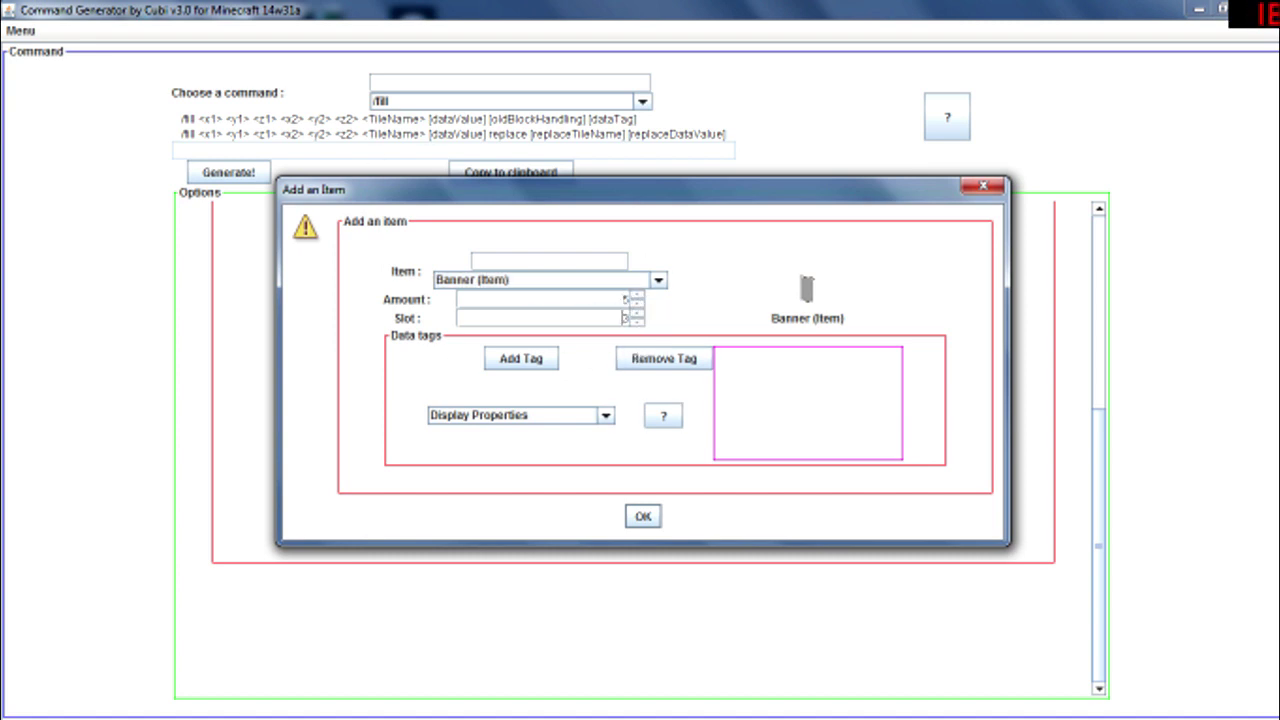
Start a Block Entity Tag for the banner and give it a Base tag with a Blue background color
left_click(497, 420)
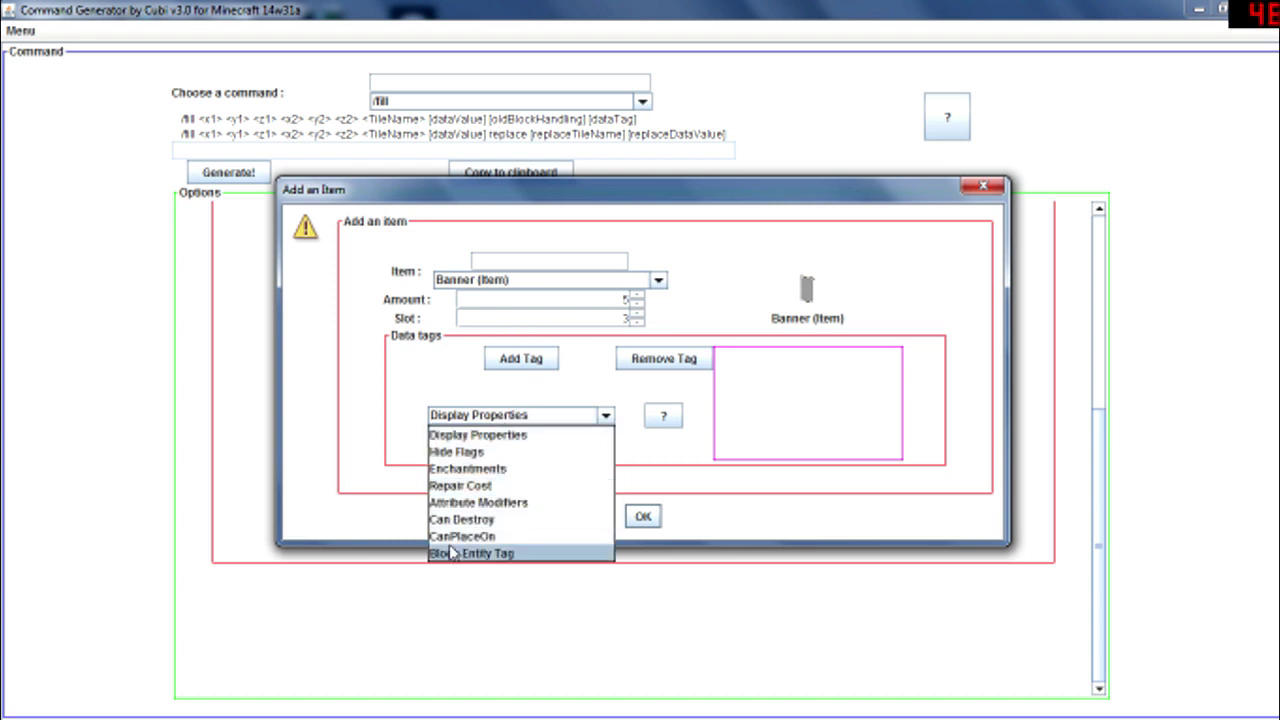
left_click(452, 553)
left_click(521, 360)
left_click(519, 318)
left_click(676, 362)
left_click(662, 358)
left_click(660, 358)
scroll(655, 425, "down", 3)
left_click(655, 429)
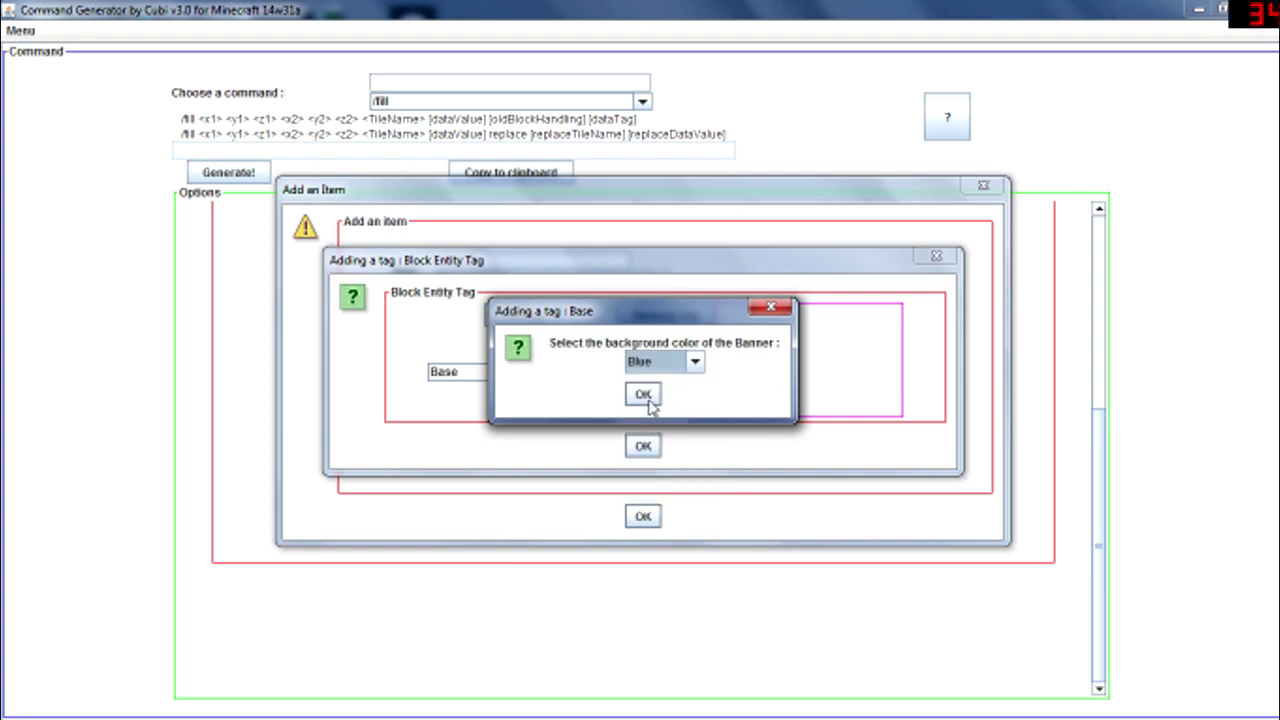
left_click(643, 395)
Start a Patterns tag for the banner and add a White "Line at the bottom" pattern
left_click(492, 374)
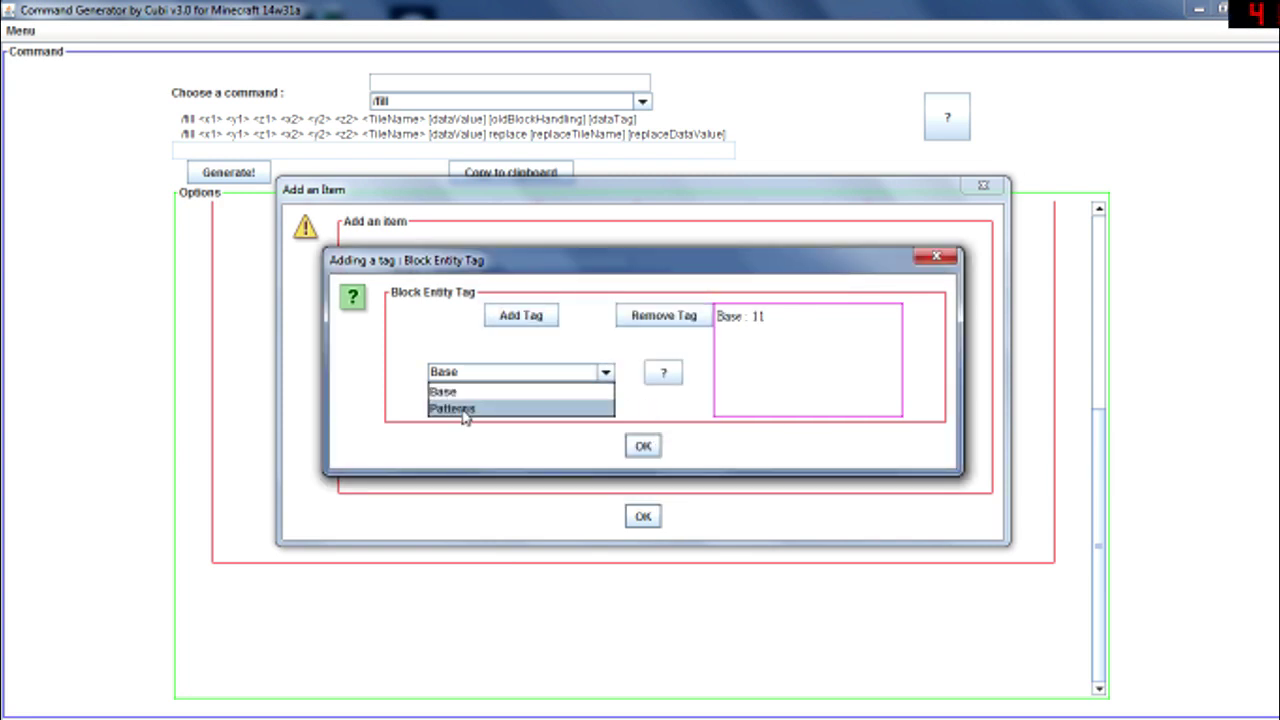
left_click(507, 410)
left_click(521, 318)
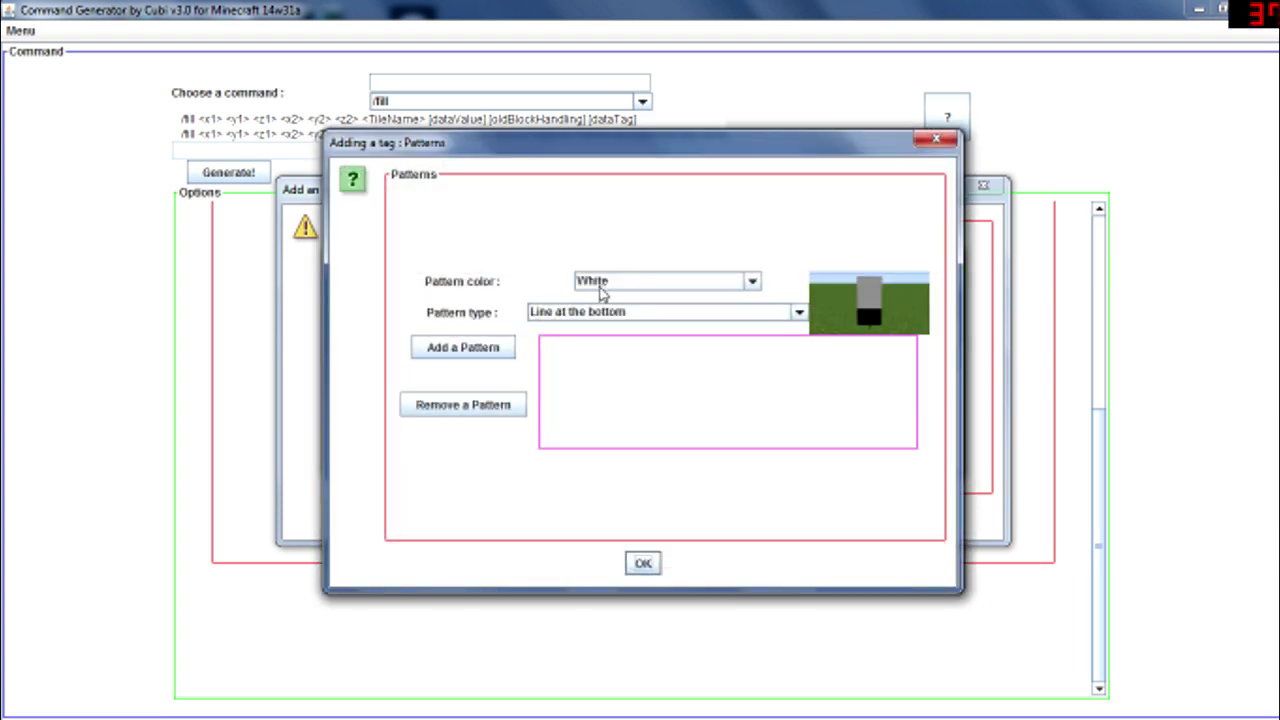
left_click(465, 350)
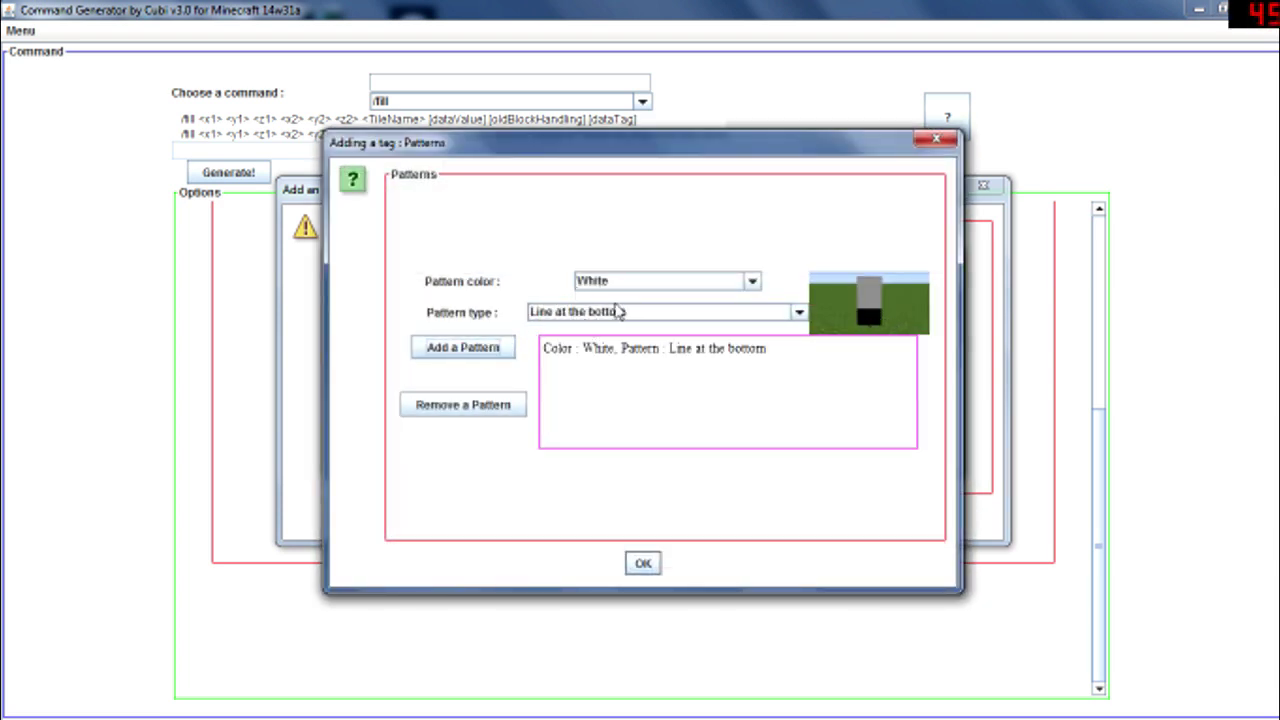
Add a Red Creeper pattern to the banner
left_click(620, 312)
scroll(600, 400, "down", 9)
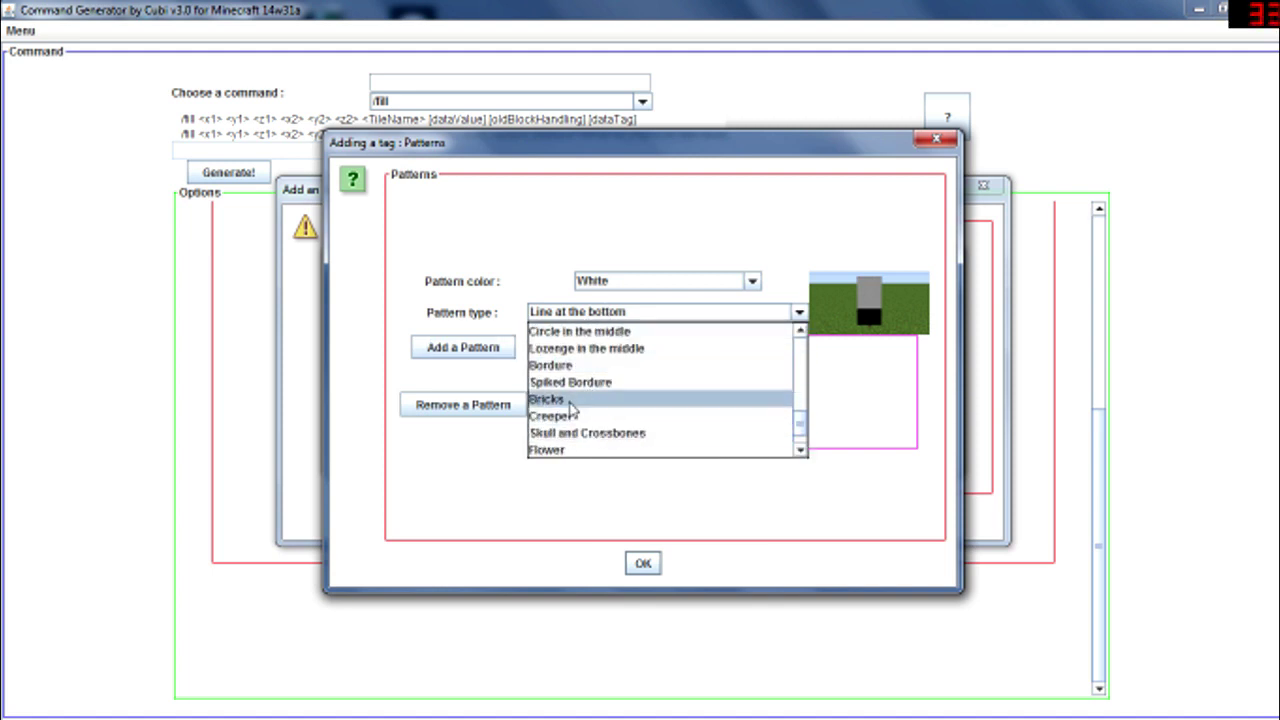
left_click(555, 416)
left_click(588, 281)
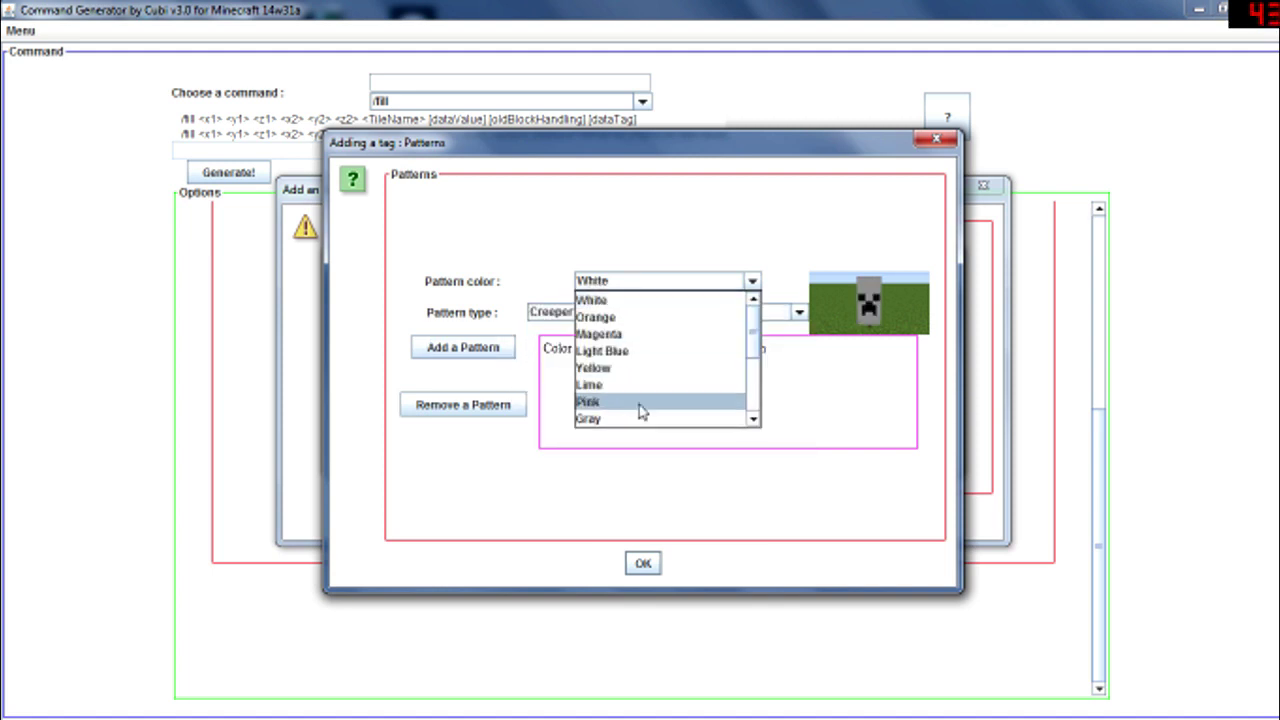
scroll(637, 410, "down", 3)
left_click(634, 403)
left_click(470, 352)
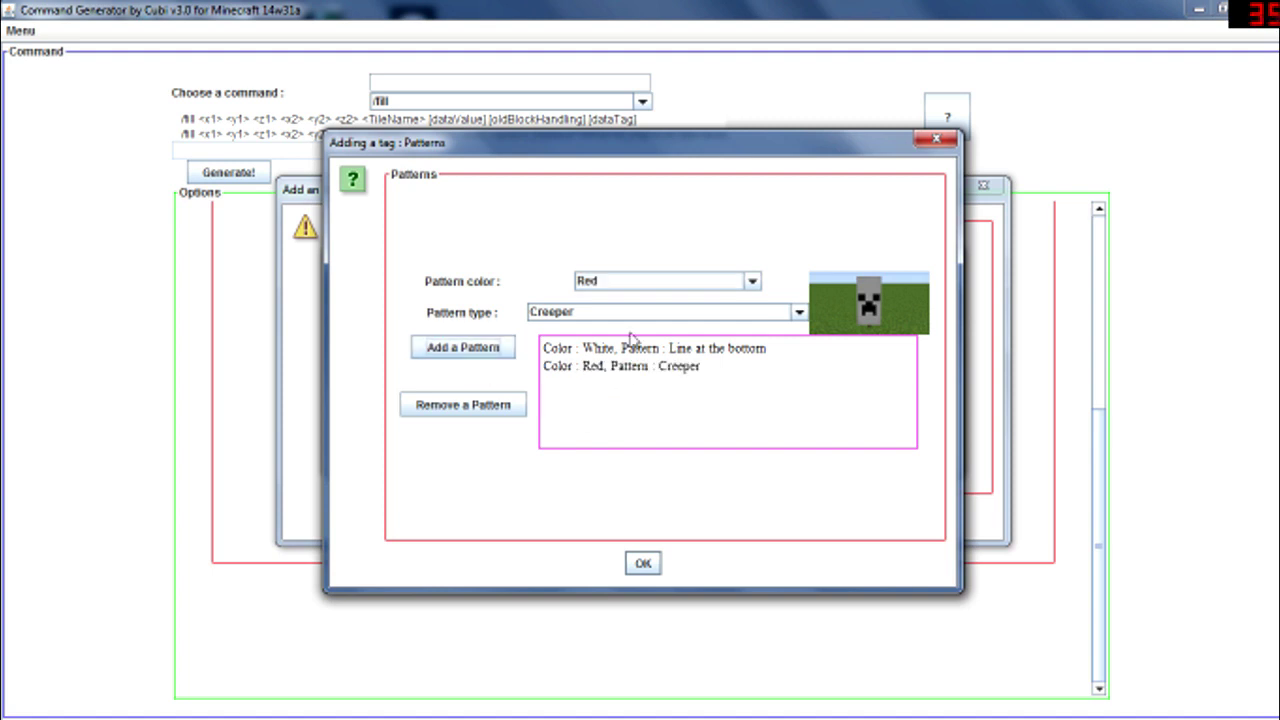
Add a Black Gradient pattern to the banner
left_click(614, 283)
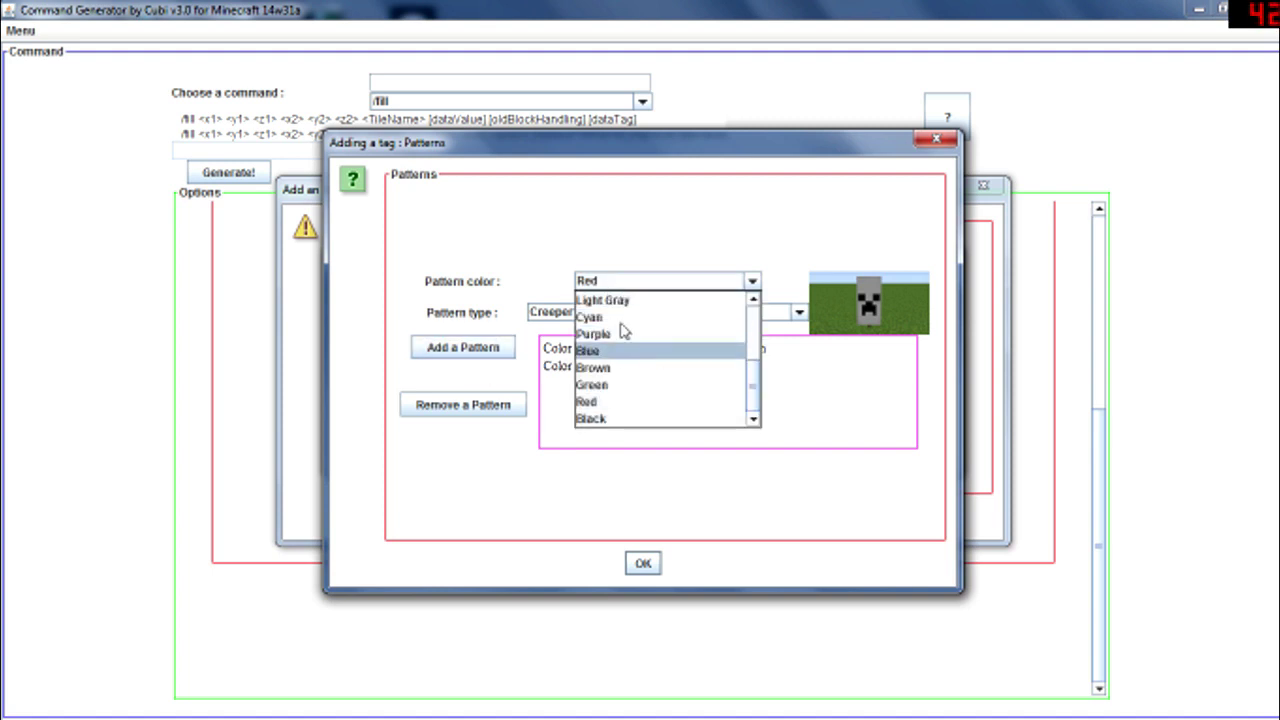
left_click(595, 418)
left_click(566, 312)
scroll(610, 413, "down", 1)
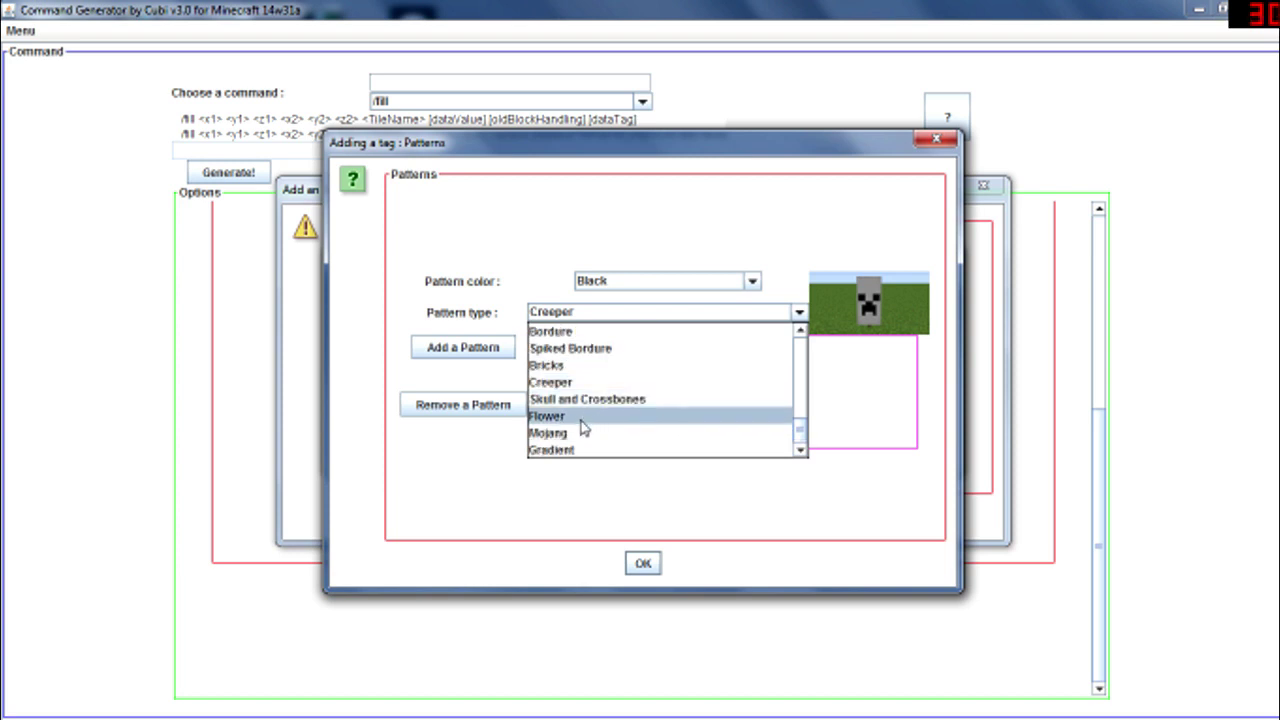
left_click(578, 451)
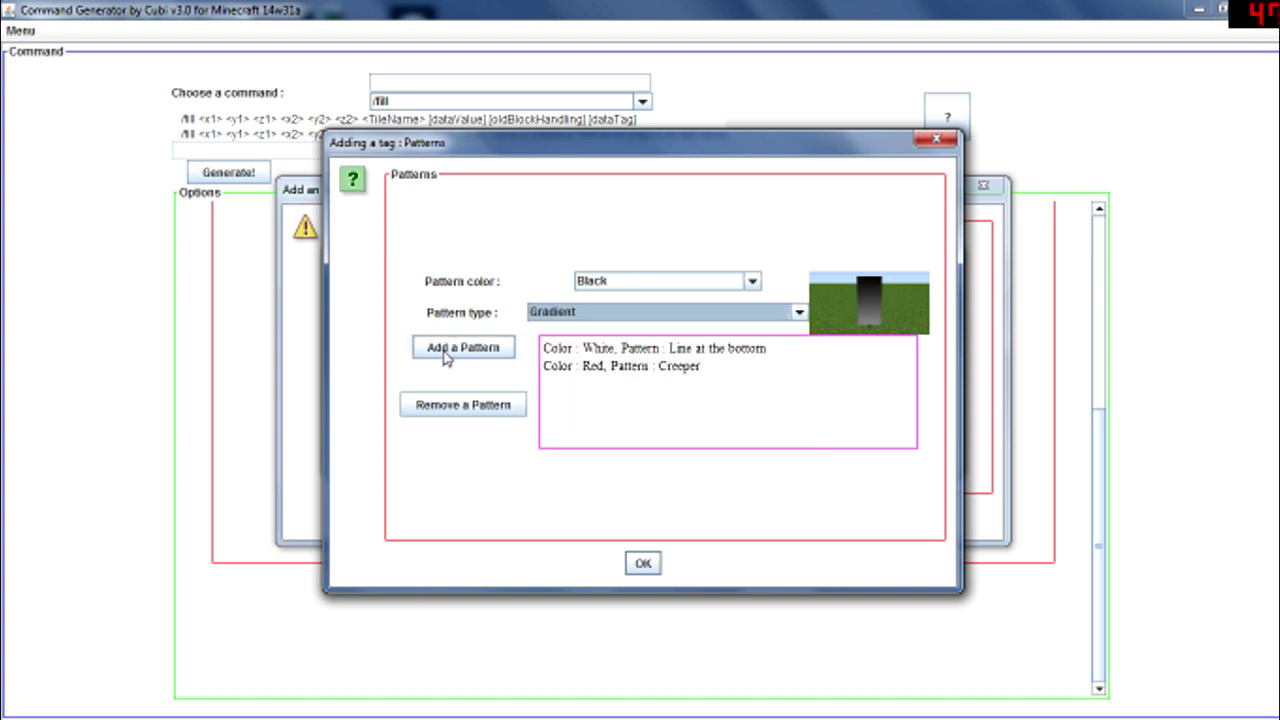
left_click(468, 350)
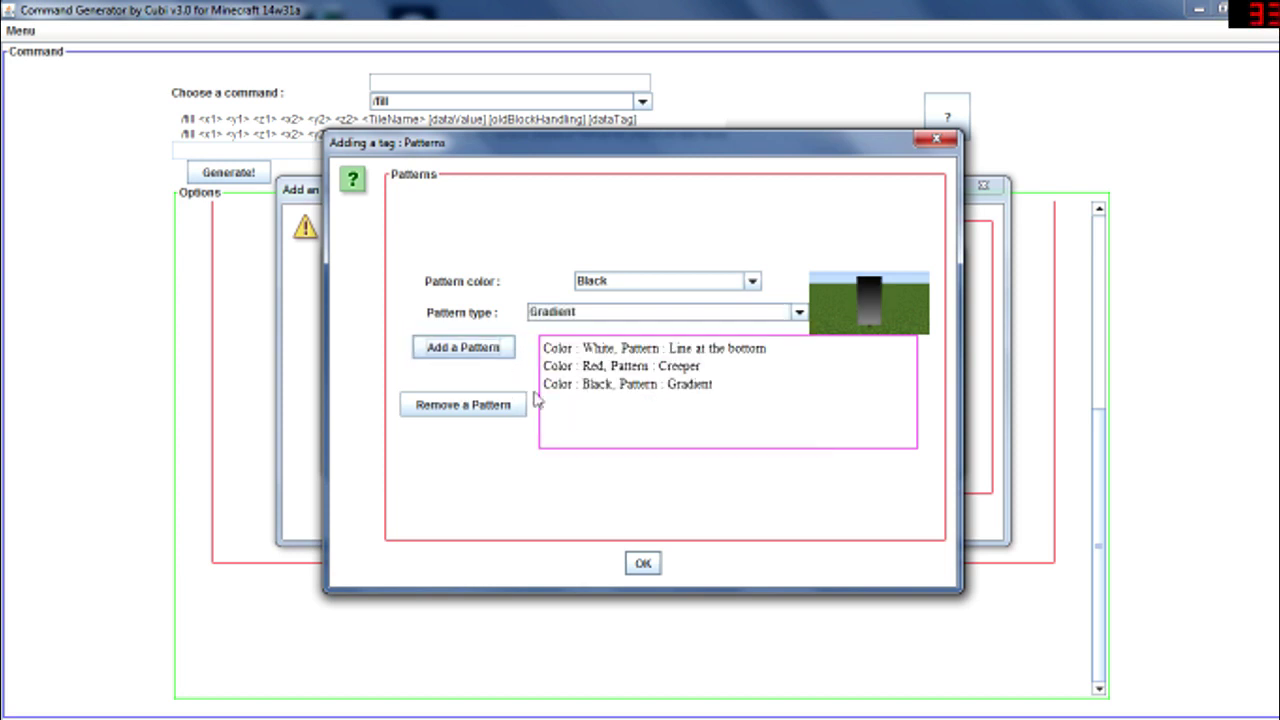
Confirm the banner's patterns and entity tag, and accept the banner as the chest's content
left_click(643, 565)
left_click(646, 446)
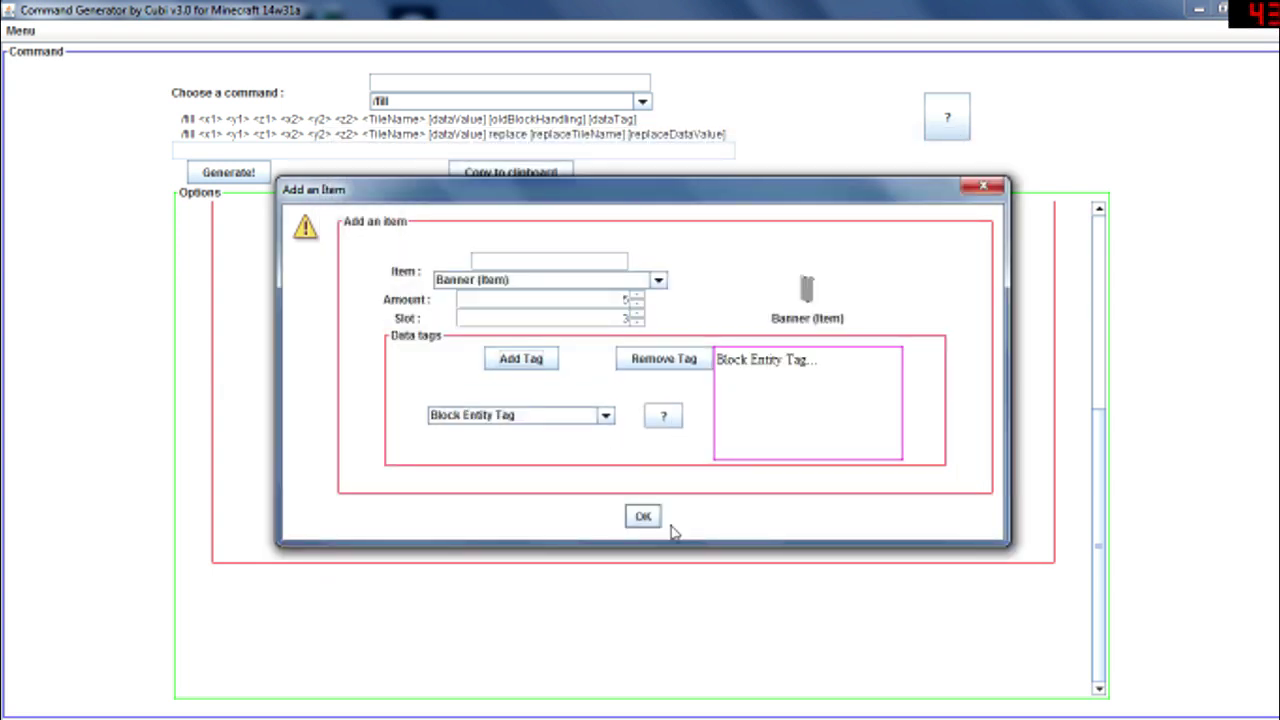
left_click(643, 518)
left_click(641, 469)
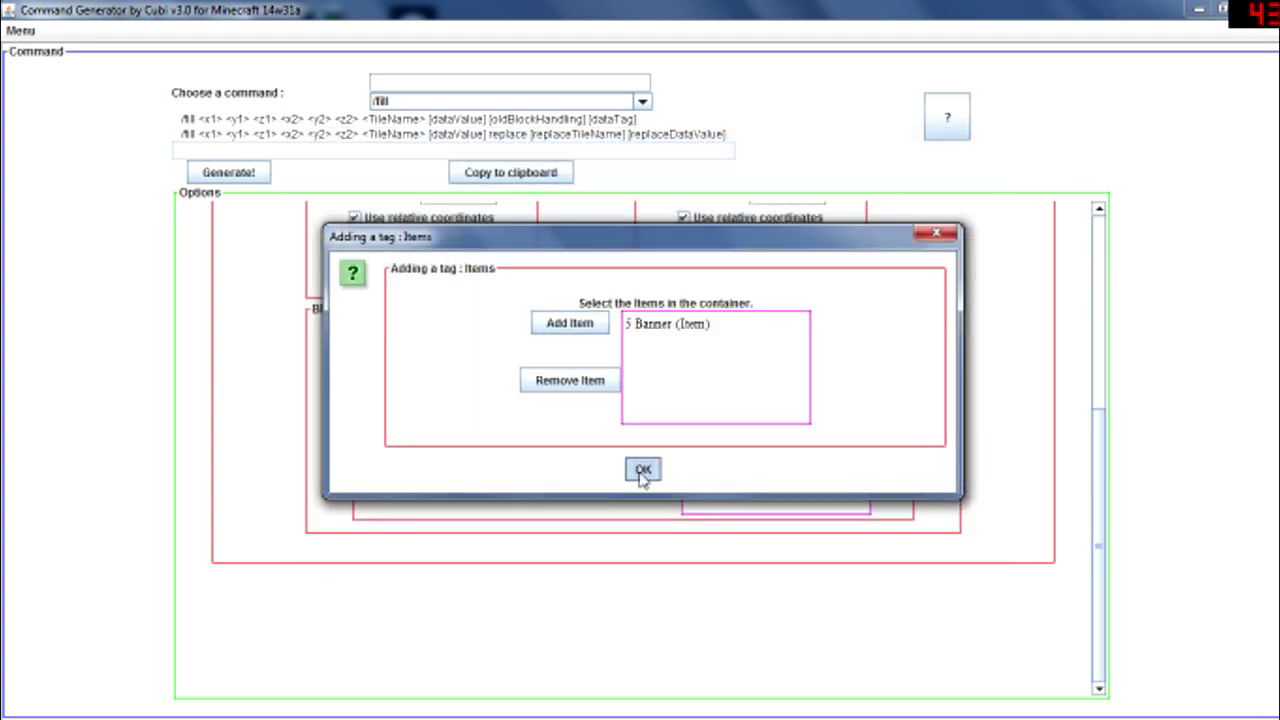
Generate the /fill command and bring the beginning of its text into view
left_click(229, 172)
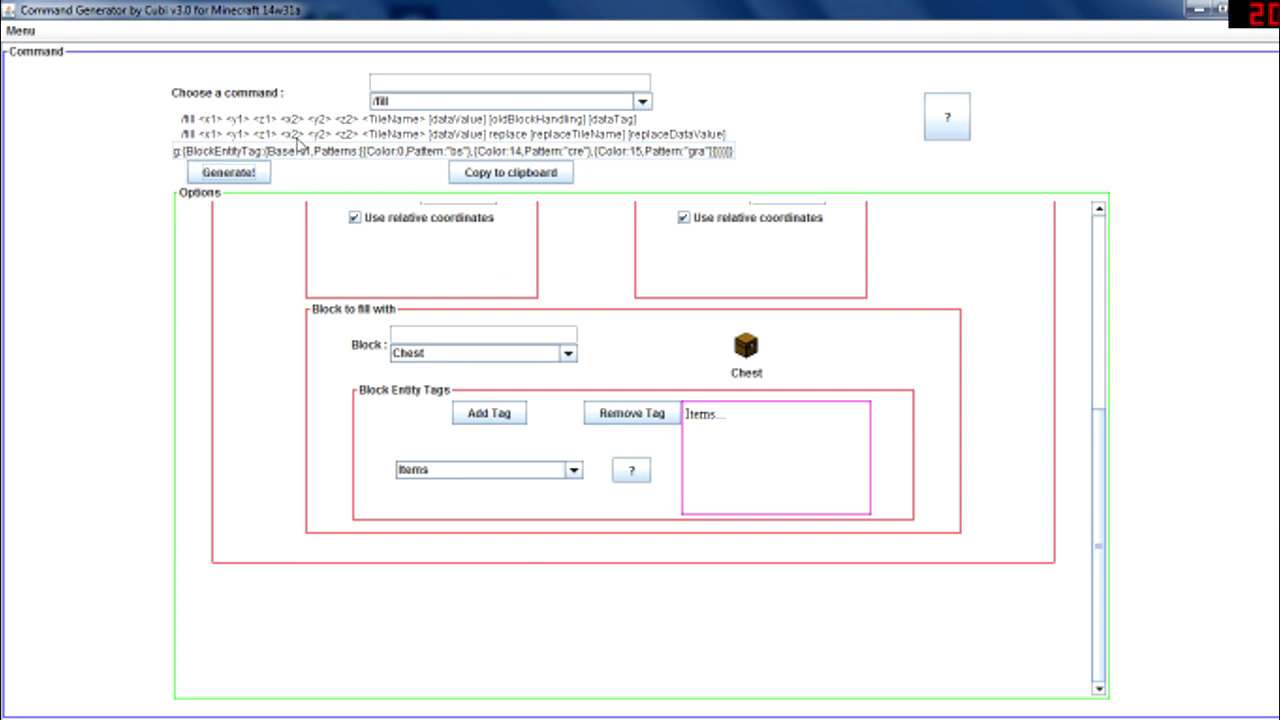
left_click_drag(320, 158, 84, 148)
left_click(201, 157)
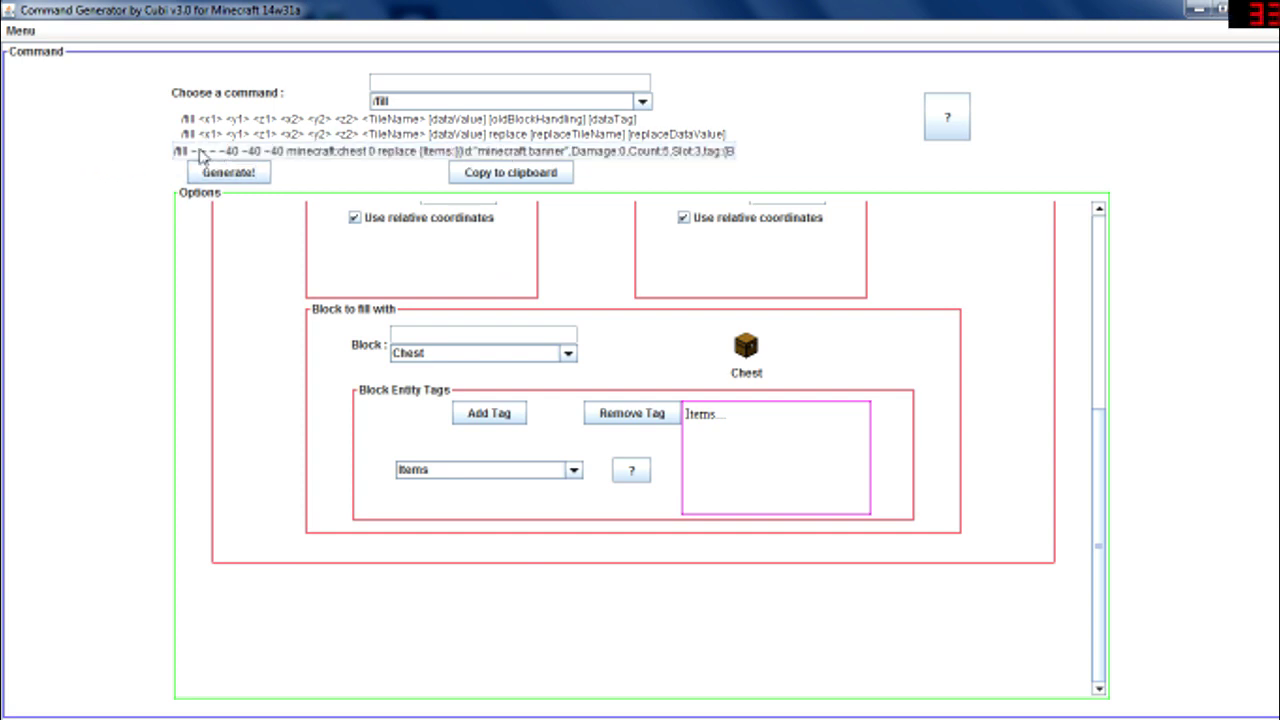
Read through the generated /fill command, from its coordinates and chest block to the banner's item data and pattern tags
left_click_drag(199, 160, 320, 157)
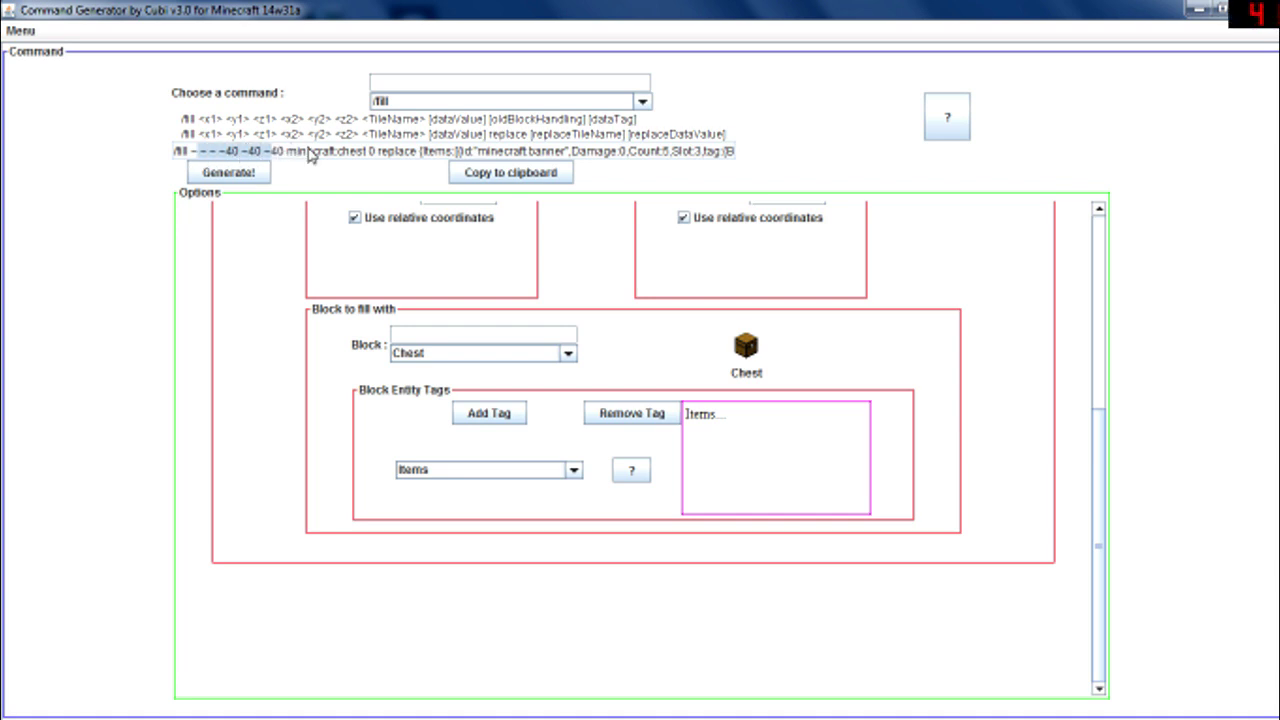
double_click(372, 152)
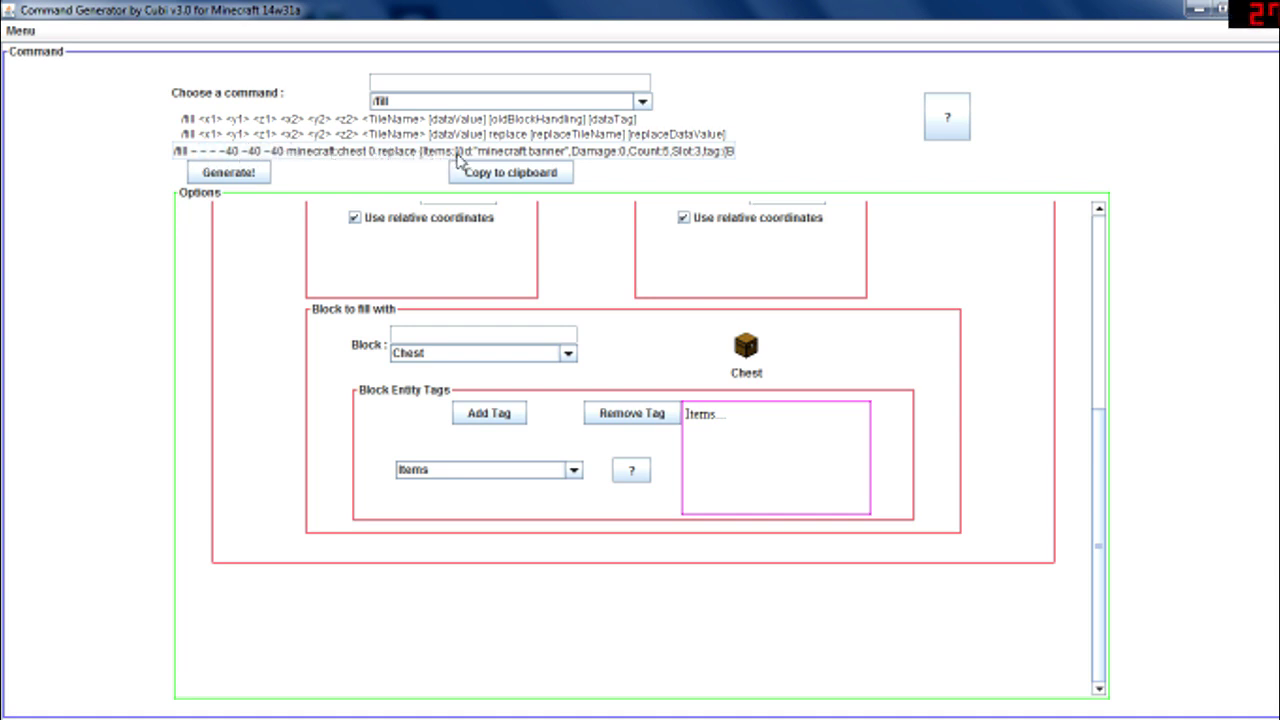
left_click_drag(458, 157, 710, 163)
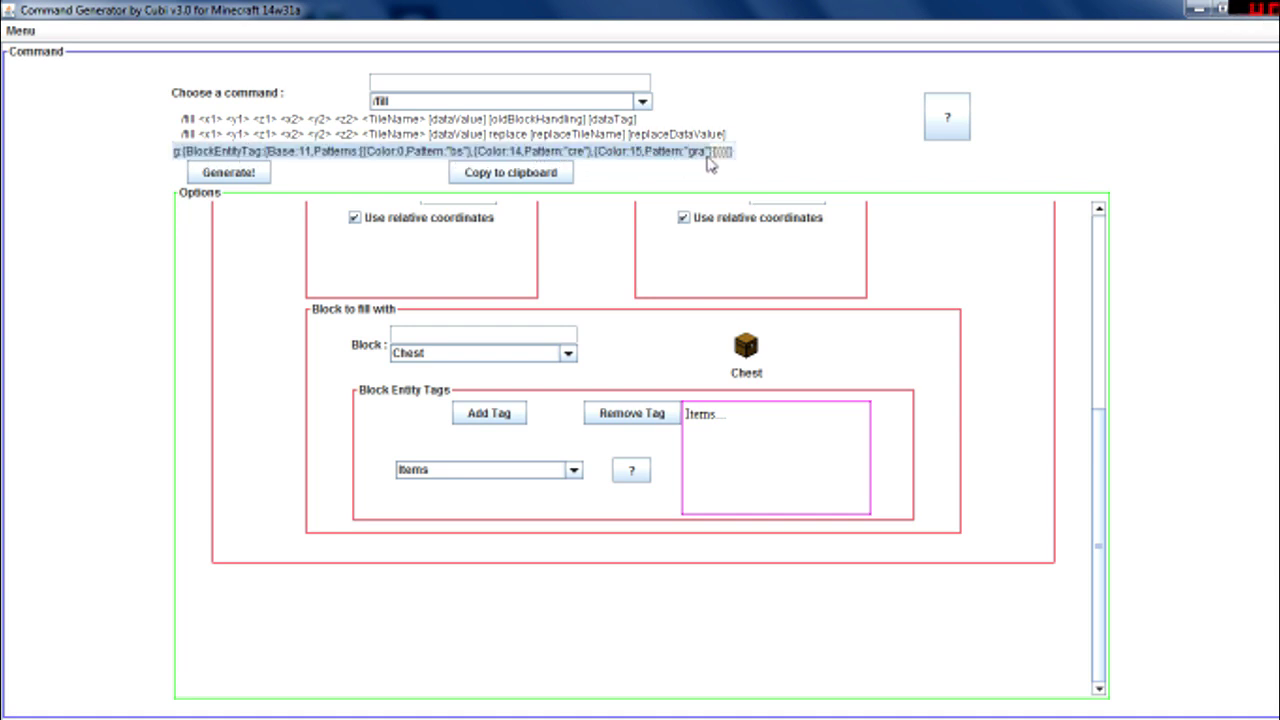
left_click_drag(214, 152, 262, 154)
left_click_drag(408, 155, 620, 157)
left_click(184, 153)
left_click_drag(152, 162, 360, 148)
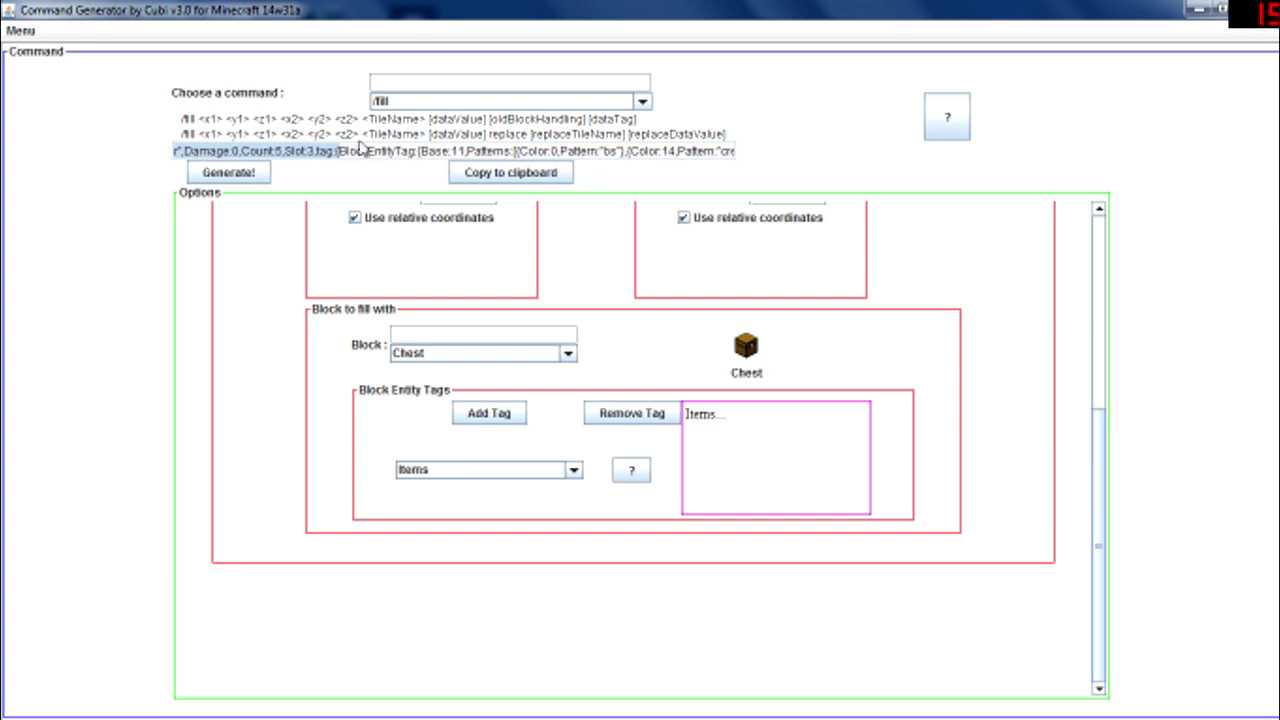
left_click(316, 155)
Copy the generated /fill command to the clipboard, paste it into the command filter as a test, and clear the filter
left_click(494, 176)
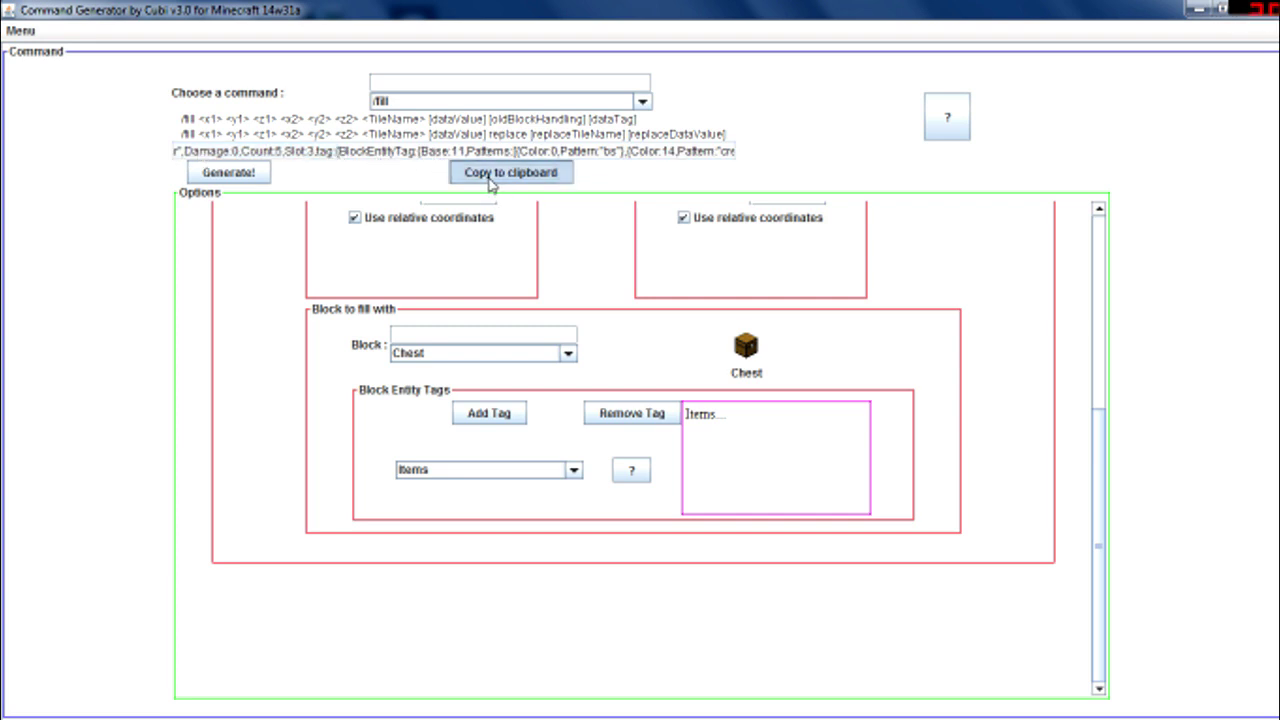
left_click(443, 80)
key("ctrl+v")
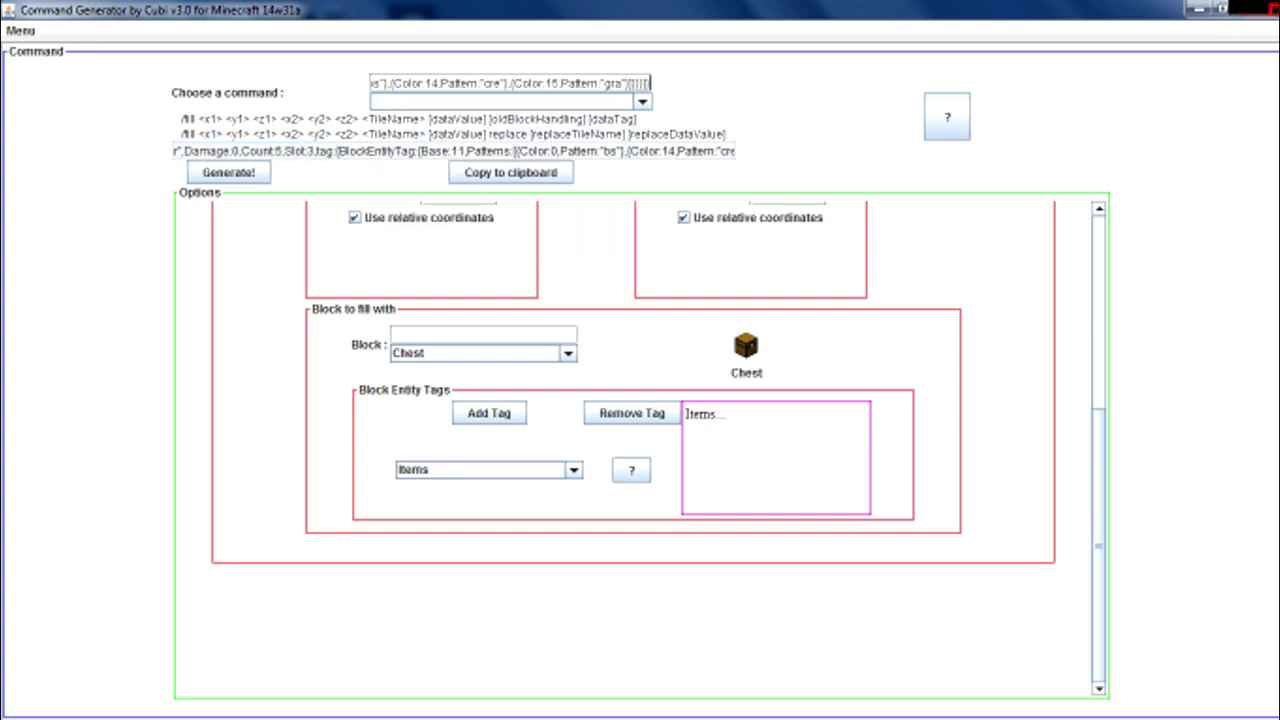
key("ctrl+a")
key("BackSpace")
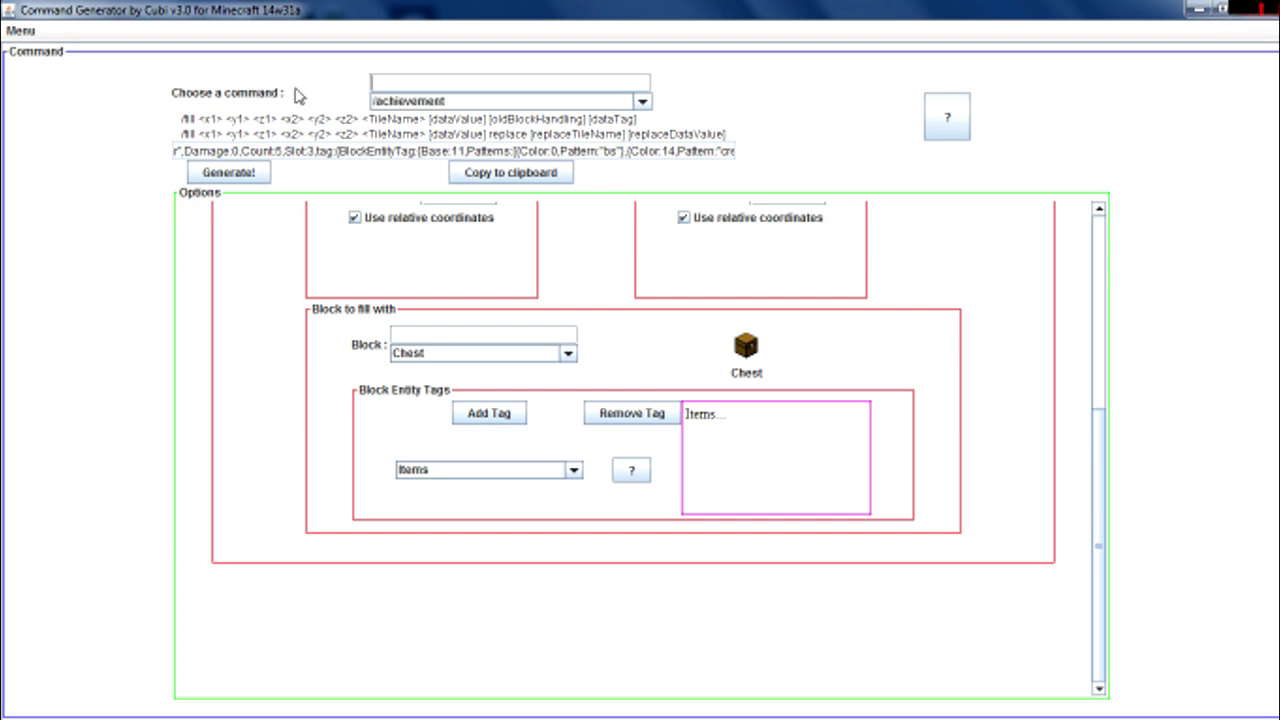
Switch the command being built to /title
scroll(190, 337, "up", 3)
scroll(190, 337, "up", 8)
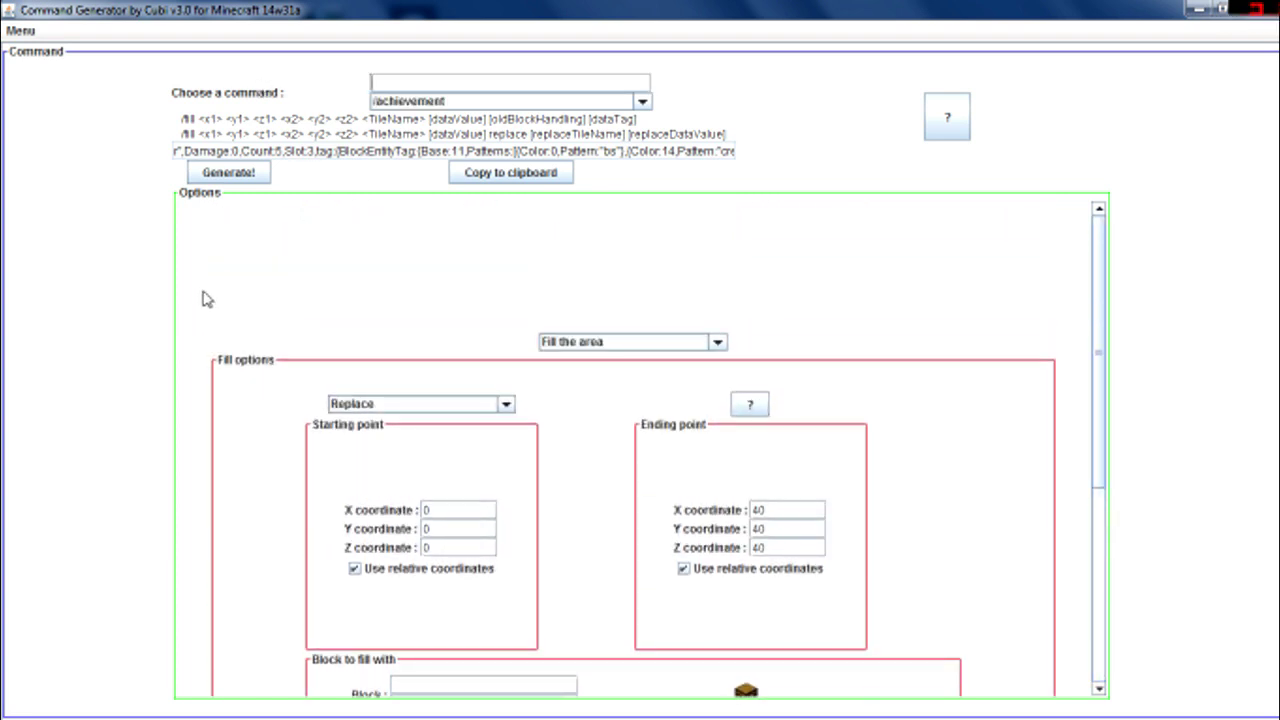
left_click(402, 104)
scroll(448, 194, "down", 7)
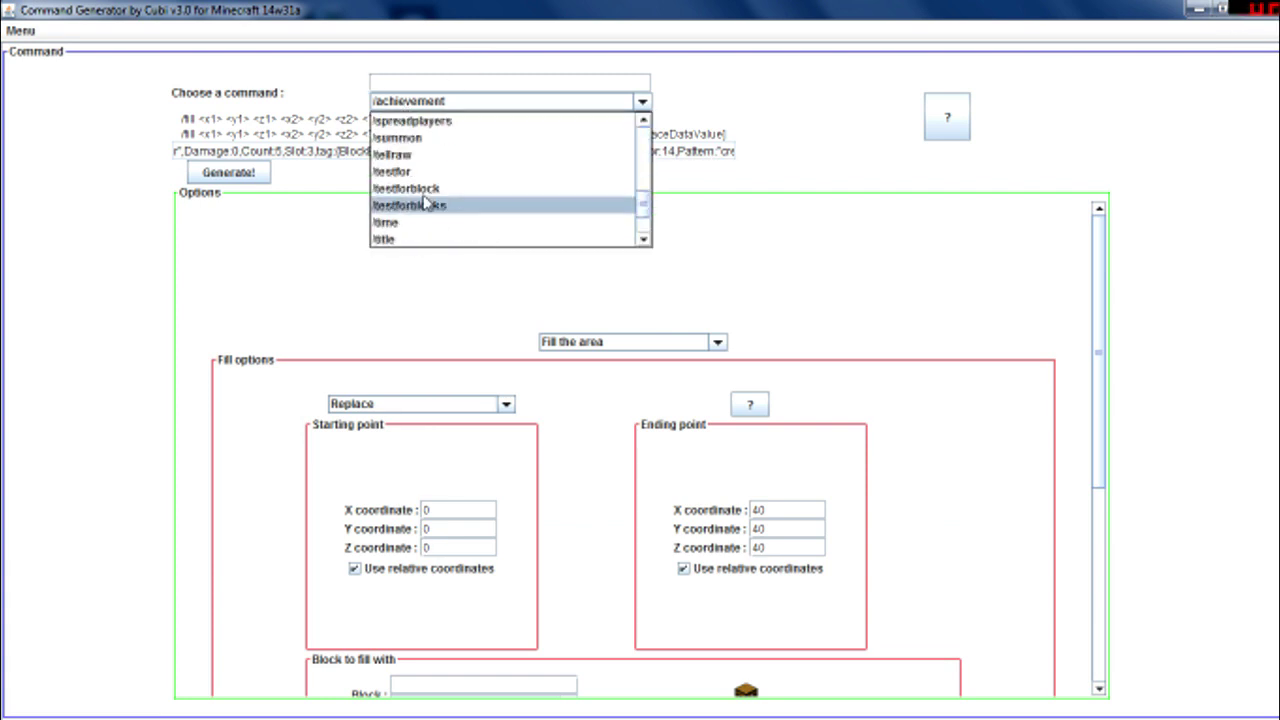
scroll(410, 197, "down", 2)
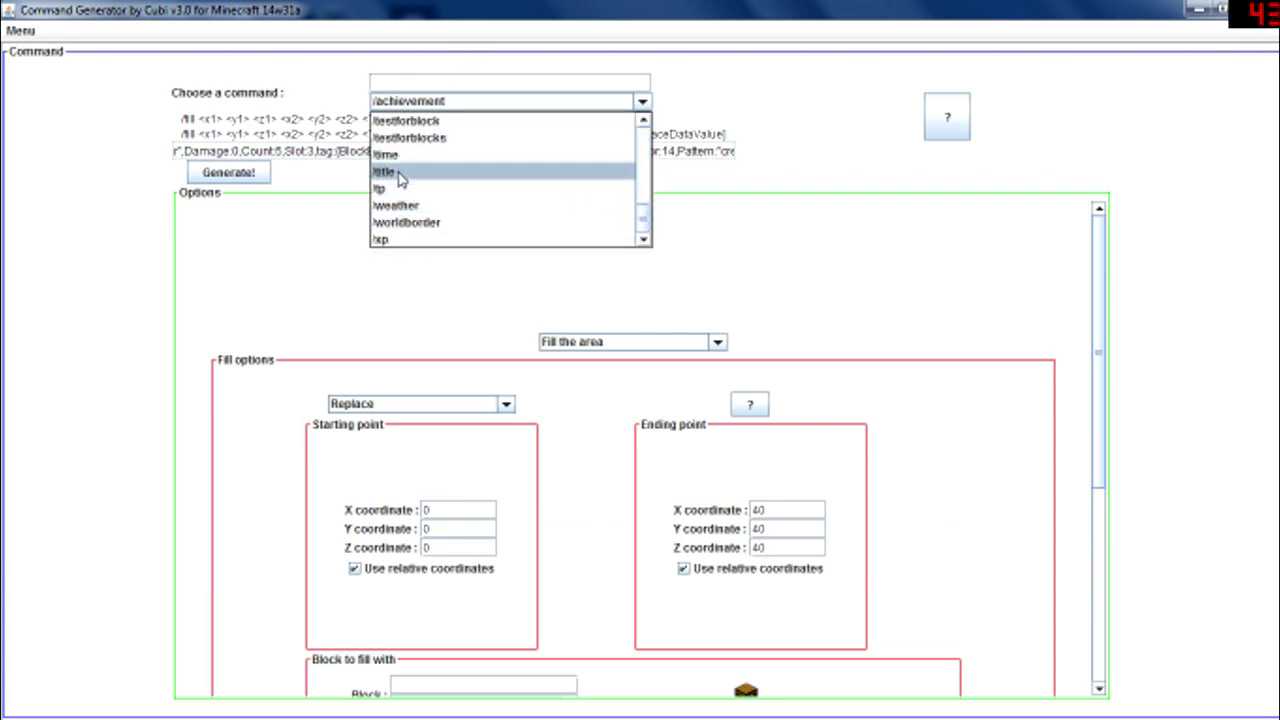
left_click(401, 175)
Change the /title mode to Subtitle and return it to Title
left_click(576, 262)
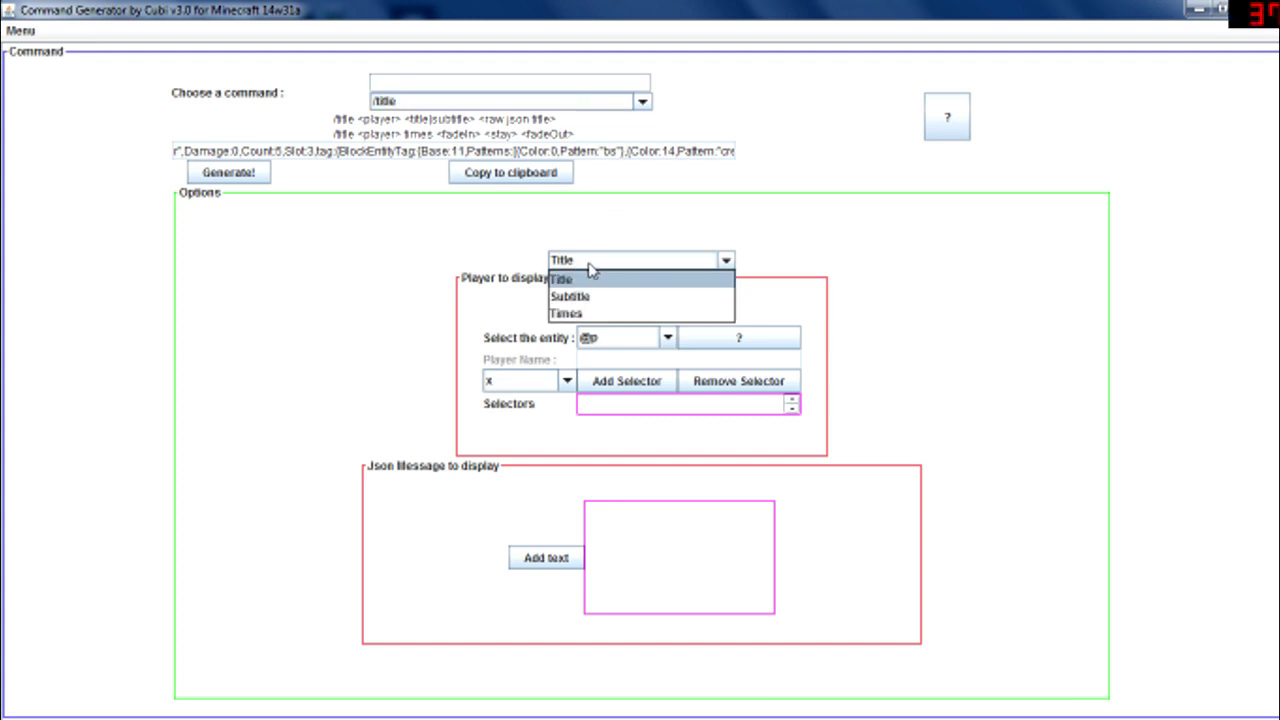
left_click(588, 297)
left_click(576, 262)
left_click(572, 281)
Switch to the /playsound command and browse its available sounds without choosing another one
left_click(443, 105)
scroll(435, 170, "up", 5)
scroll(430, 172, "down", 1)
left_click(422, 175)
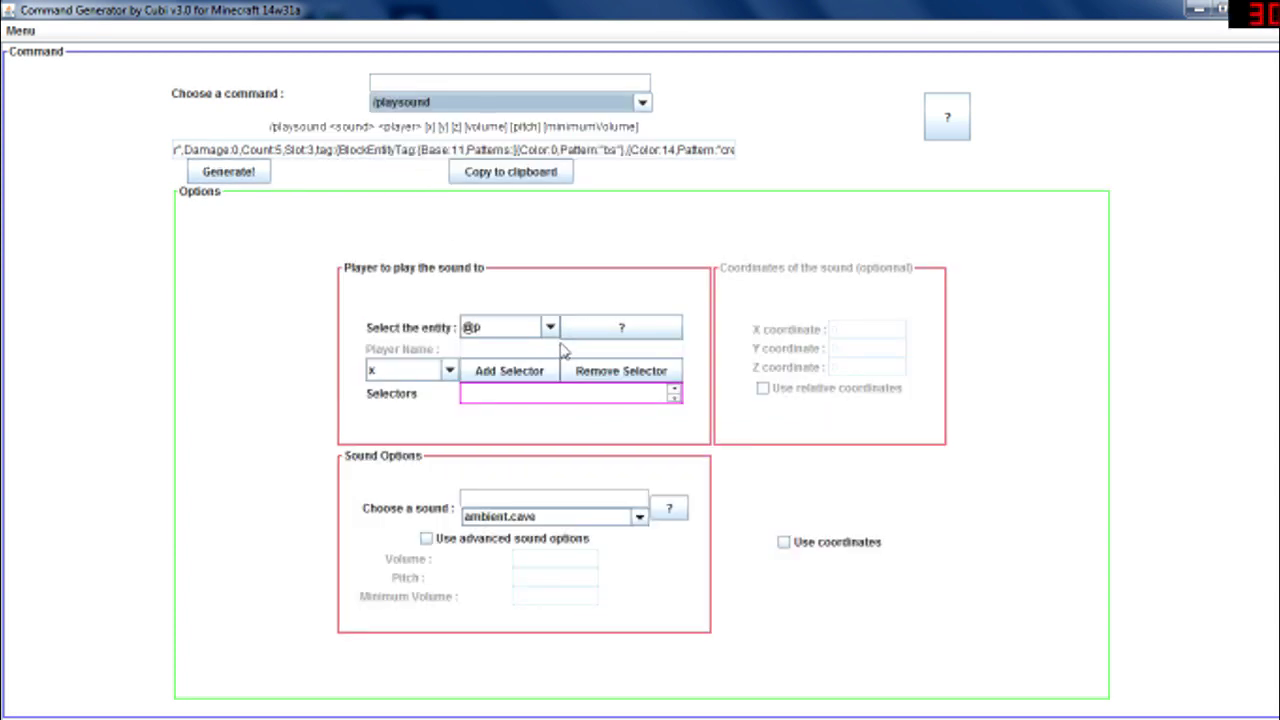
left_click(504, 521)
scroll(500, 570, "down", 10)
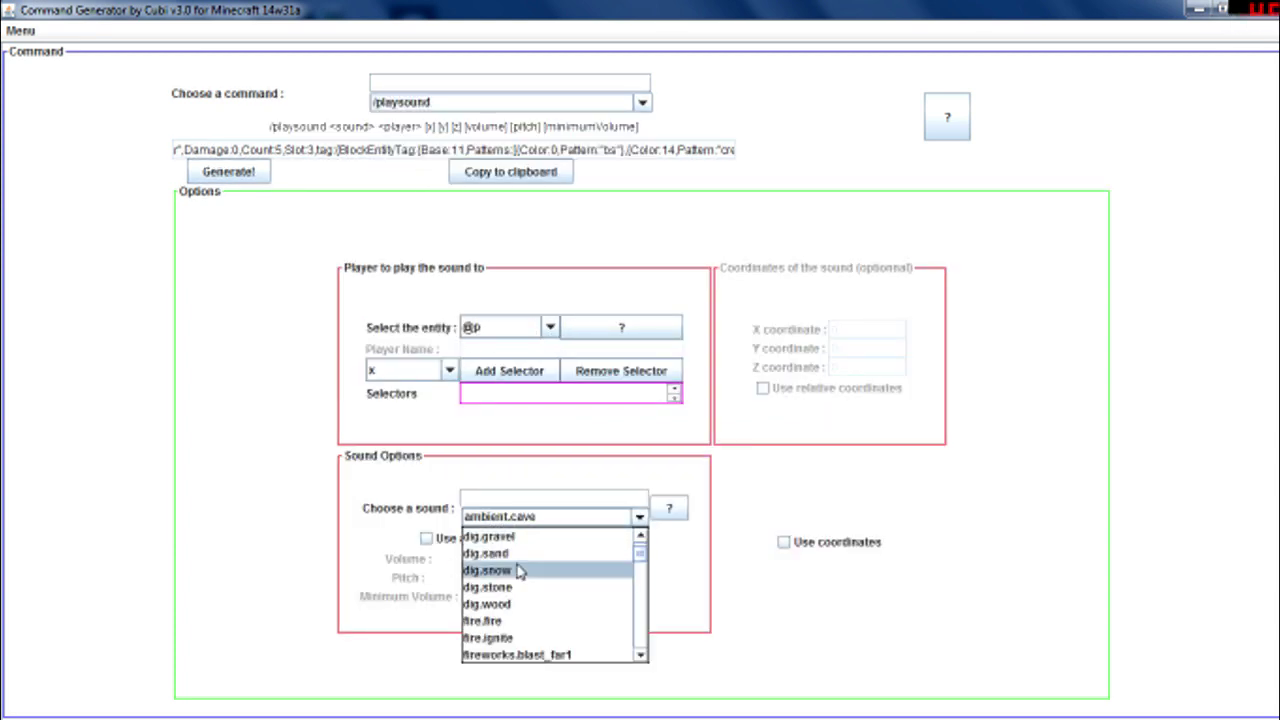
left_click(380, 176)
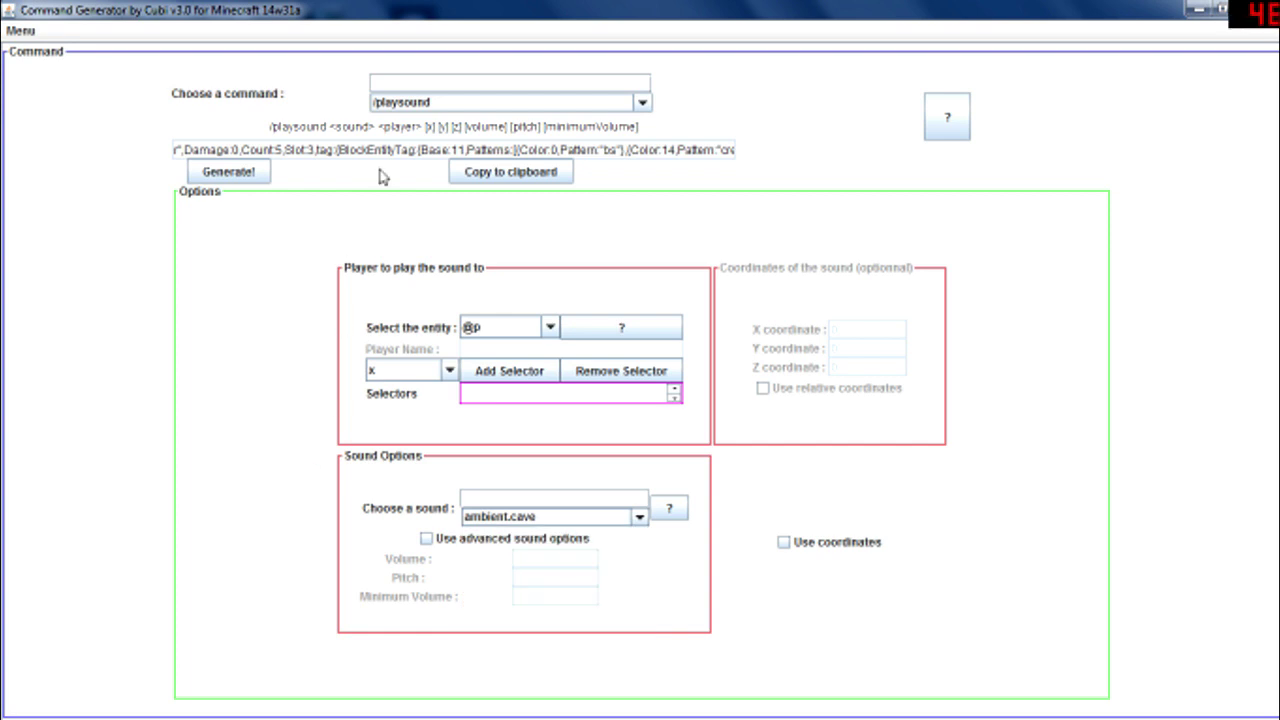
Filter the commands by "mm" and select /summon
left_click(406, 108)
scroll(449, 200, "down", 3)
left_click(437, 80)
type("mm")
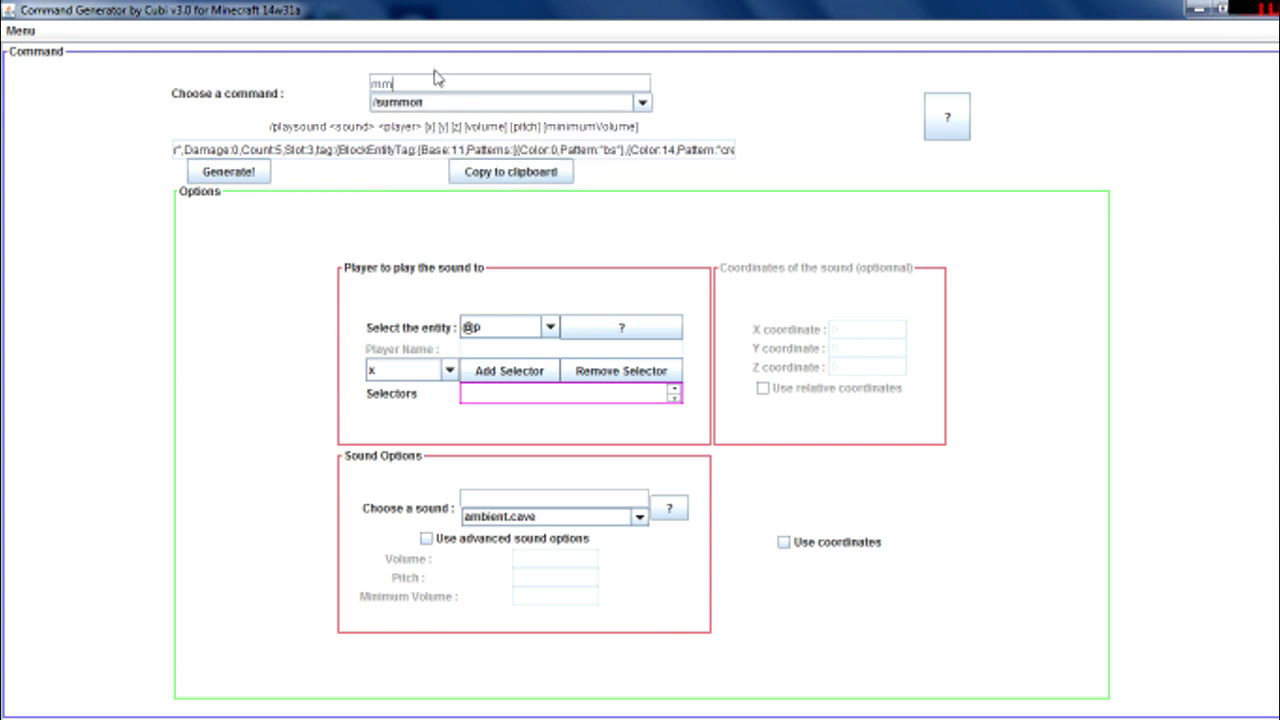
key("Return")
Choose Minecart with Hopper as the entity to summon
left_click(440, 271)
scroll(435, 380, "down", 5)
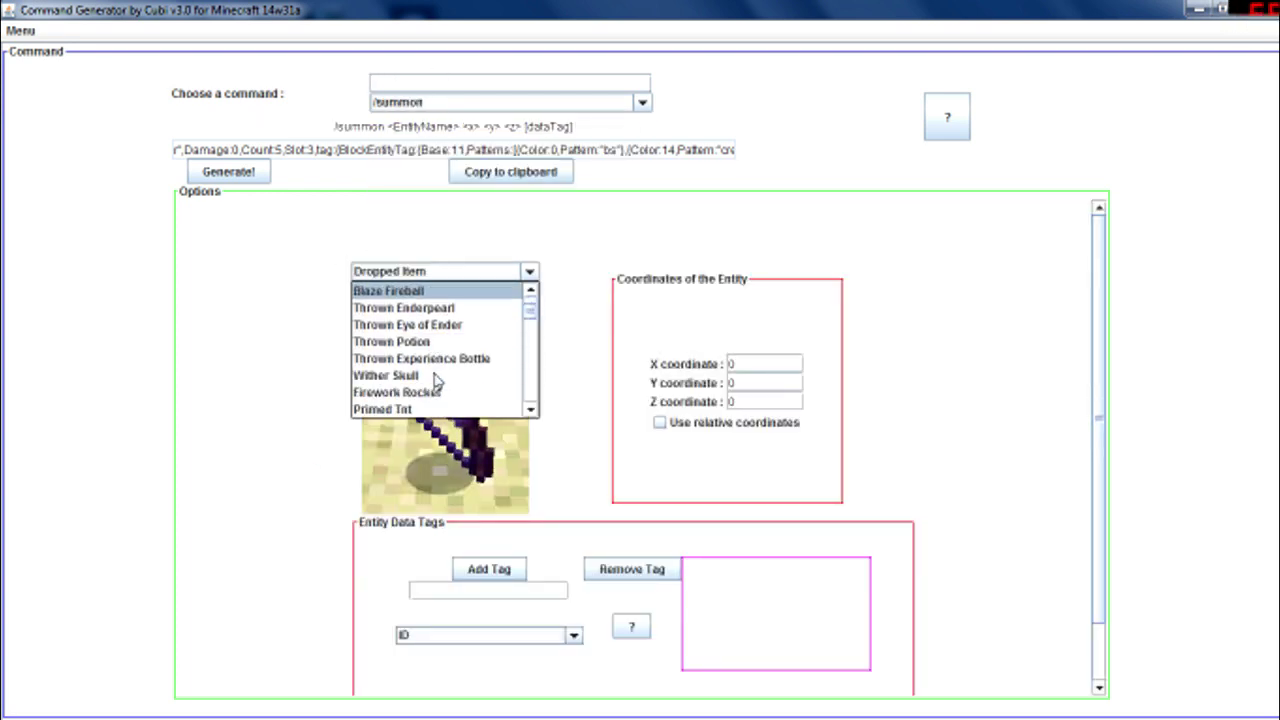
scroll(435, 380, "down", 3)
left_click(414, 371)
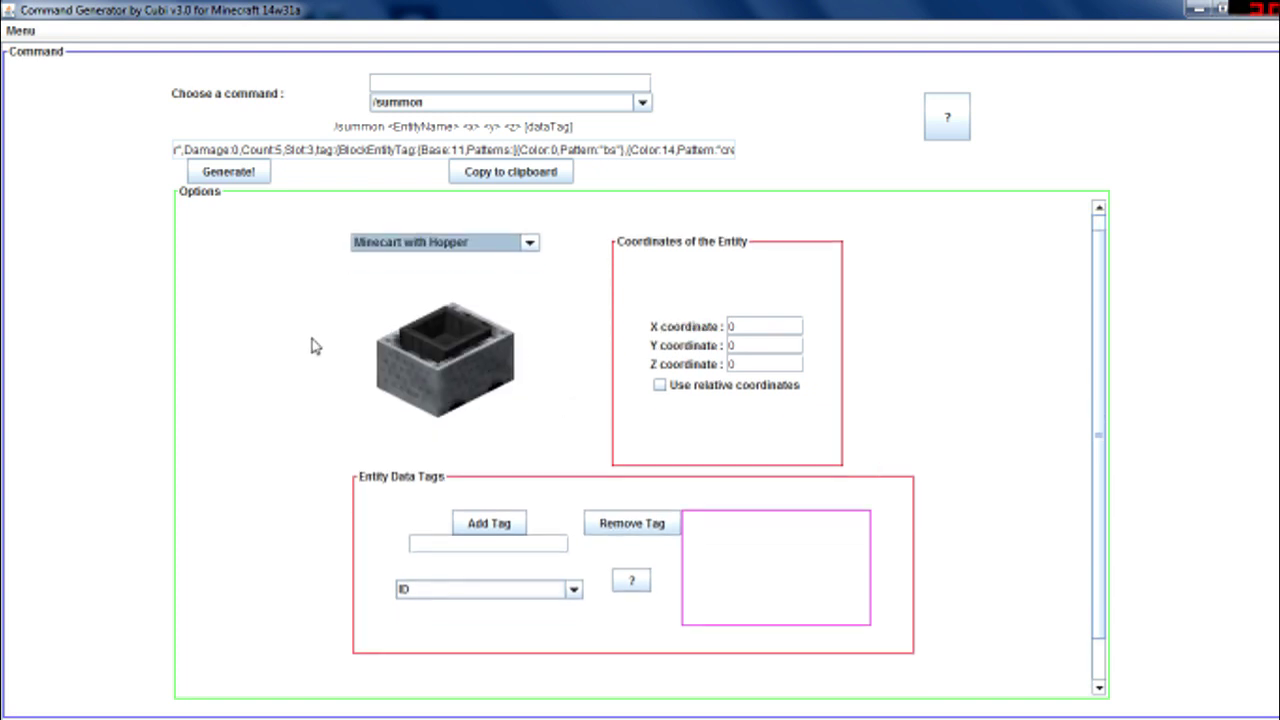
Browse the entity data tags available for the Minecart with Hopper without adding one
scroll(316, 346, "down", 2)
left_click(505, 558)
scroll(460, 620, "down", 1)
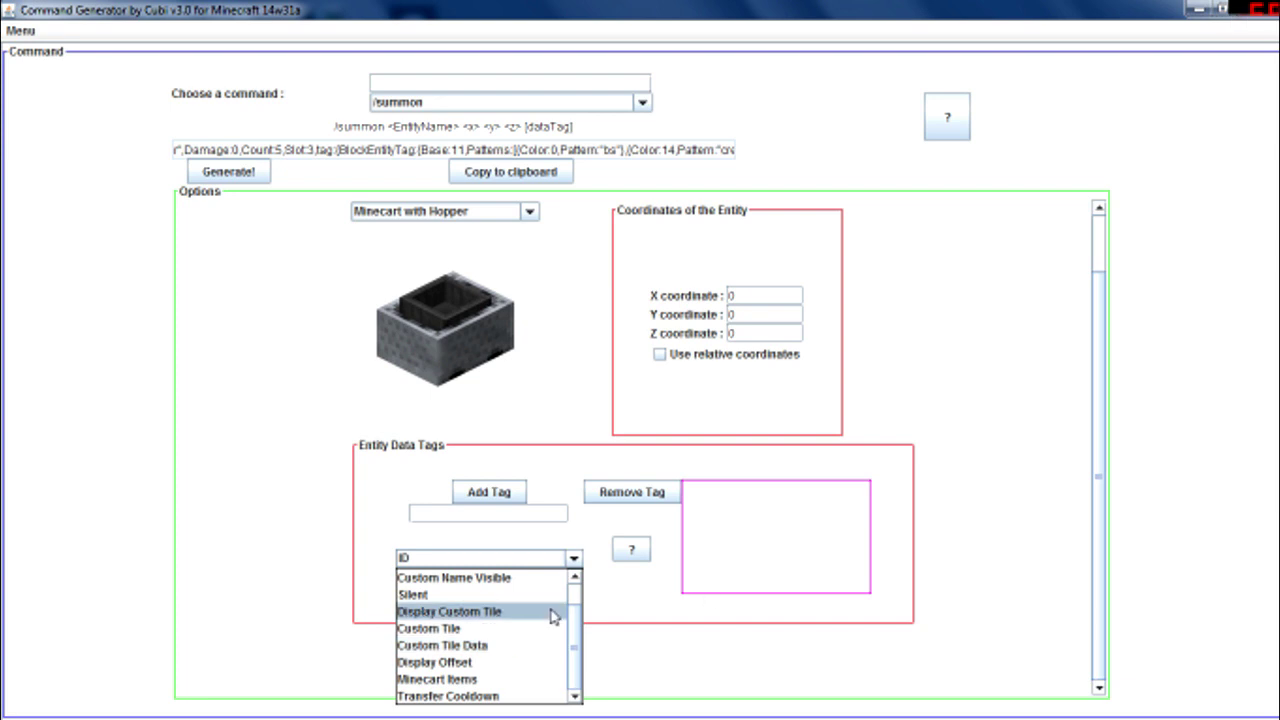
left_click(302, 425)
scroll(268, 362, "up", 4)
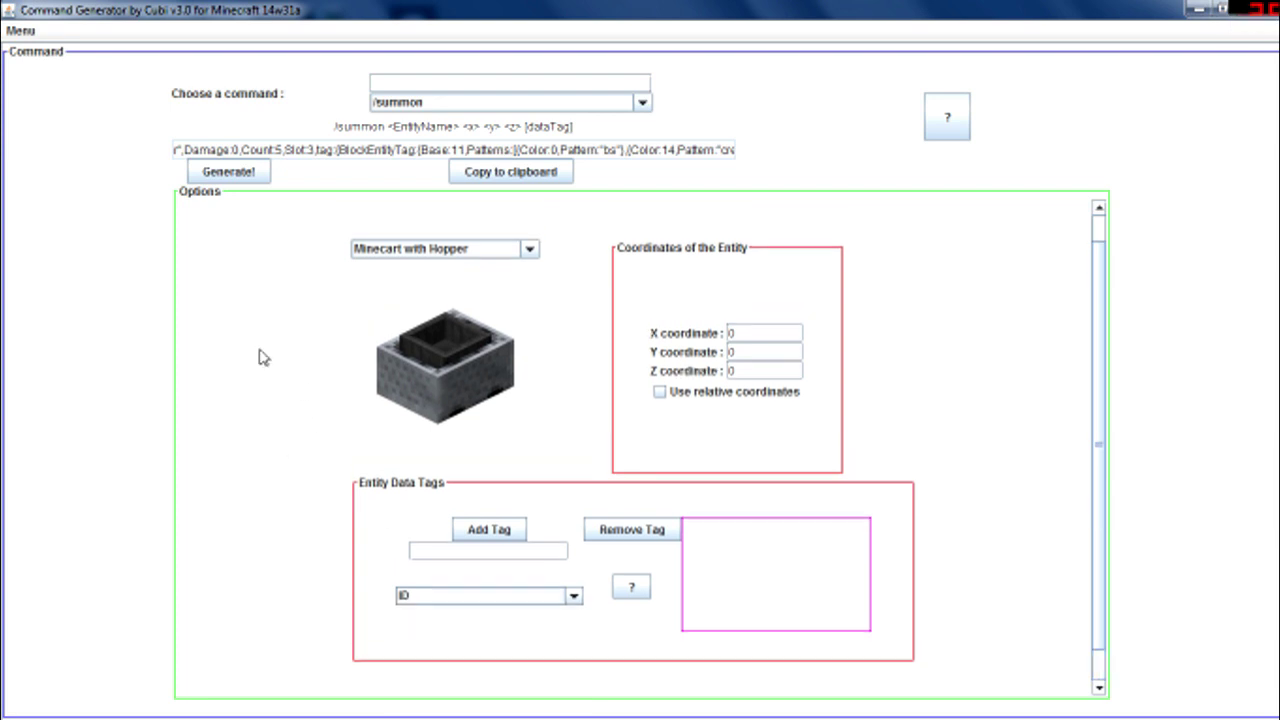
Switch the command being built to /give
left_click(390, 103)
scroll(432, 160, "up", 3)
scroll(432, 168, "up", 1)
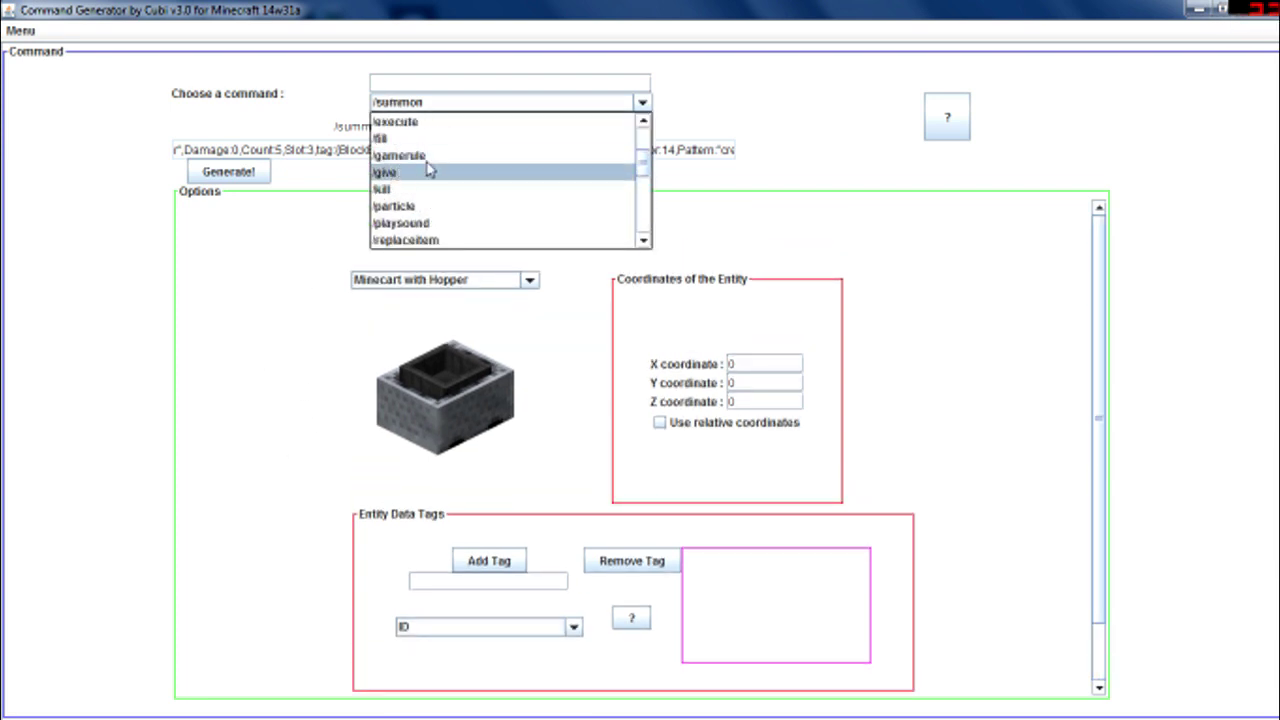
left_click(429, 171)
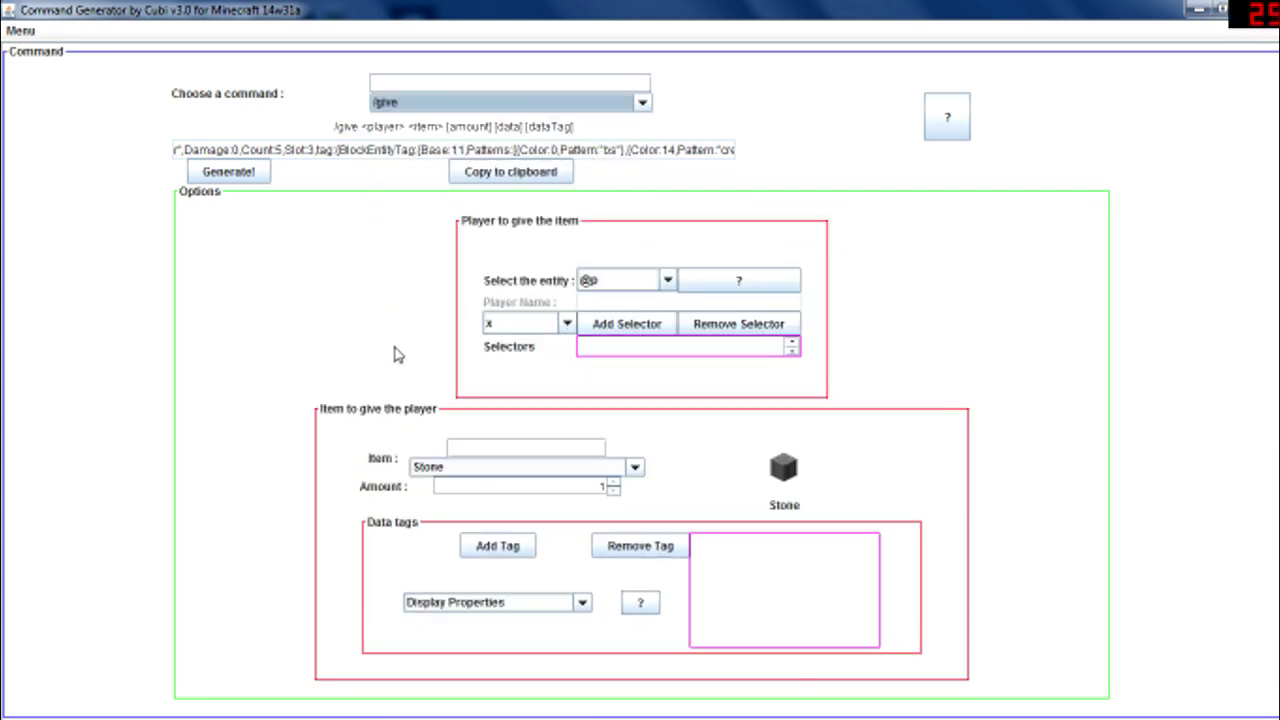
Browse the items that can be given to the player, keeping Stone as the item
left_click(497, 472)
scroll(490, 505, "down", 4)
mouse_move(633, 505)
left_mouse_down()
mouse_move(634, 606)
mouse_move(636, 500)
left_mouse_up()
left_click(440, 483)
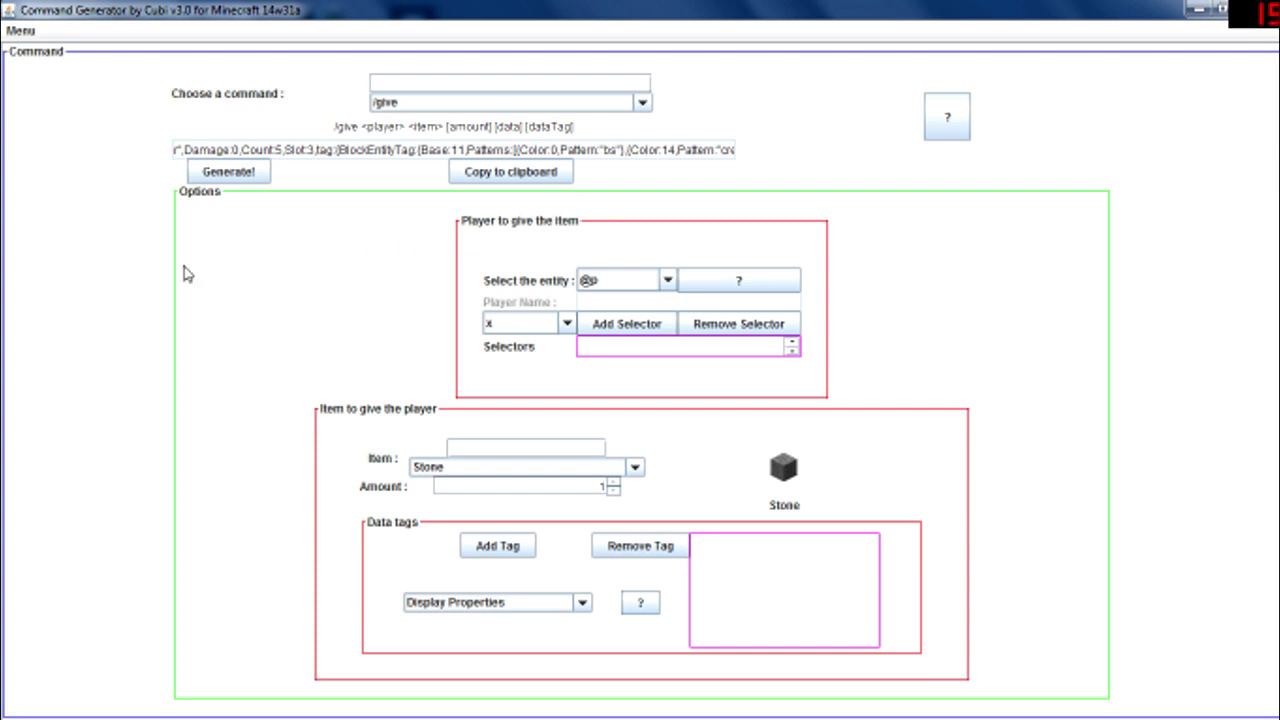
Look at the program's changelog and forum thread entries without opening either one
left_click(12, 30)
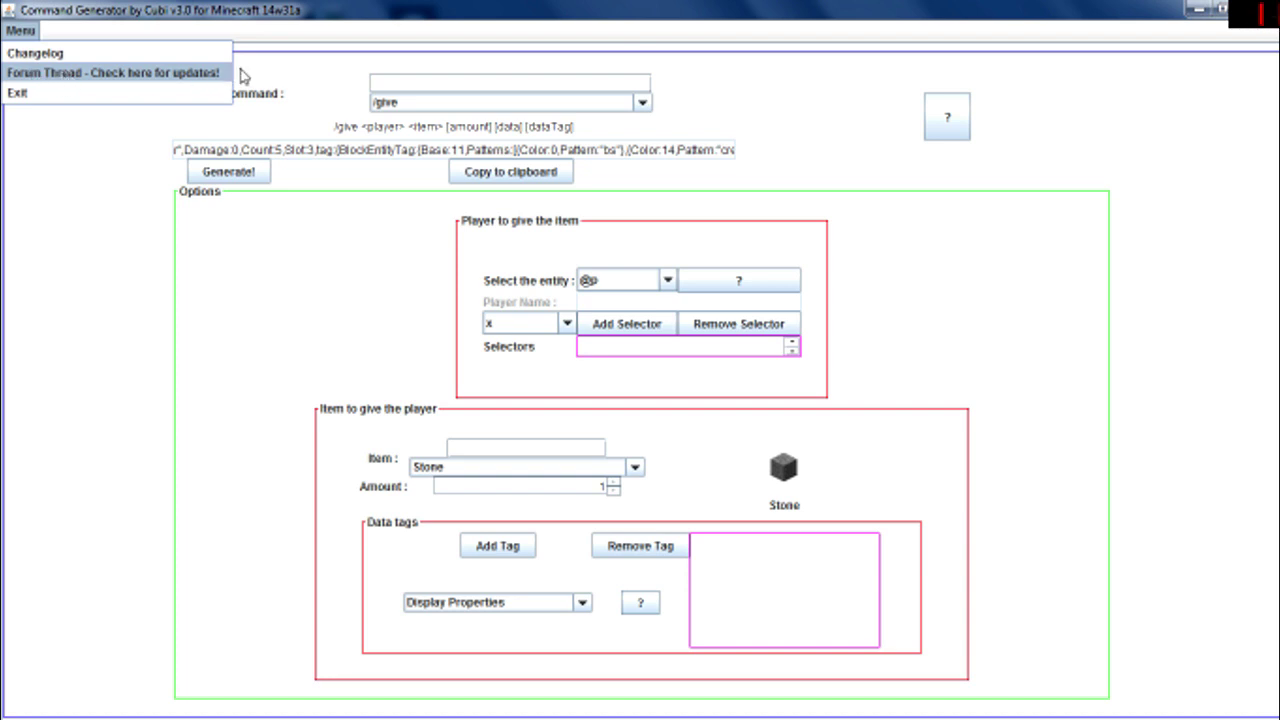
left_click(86, 231)
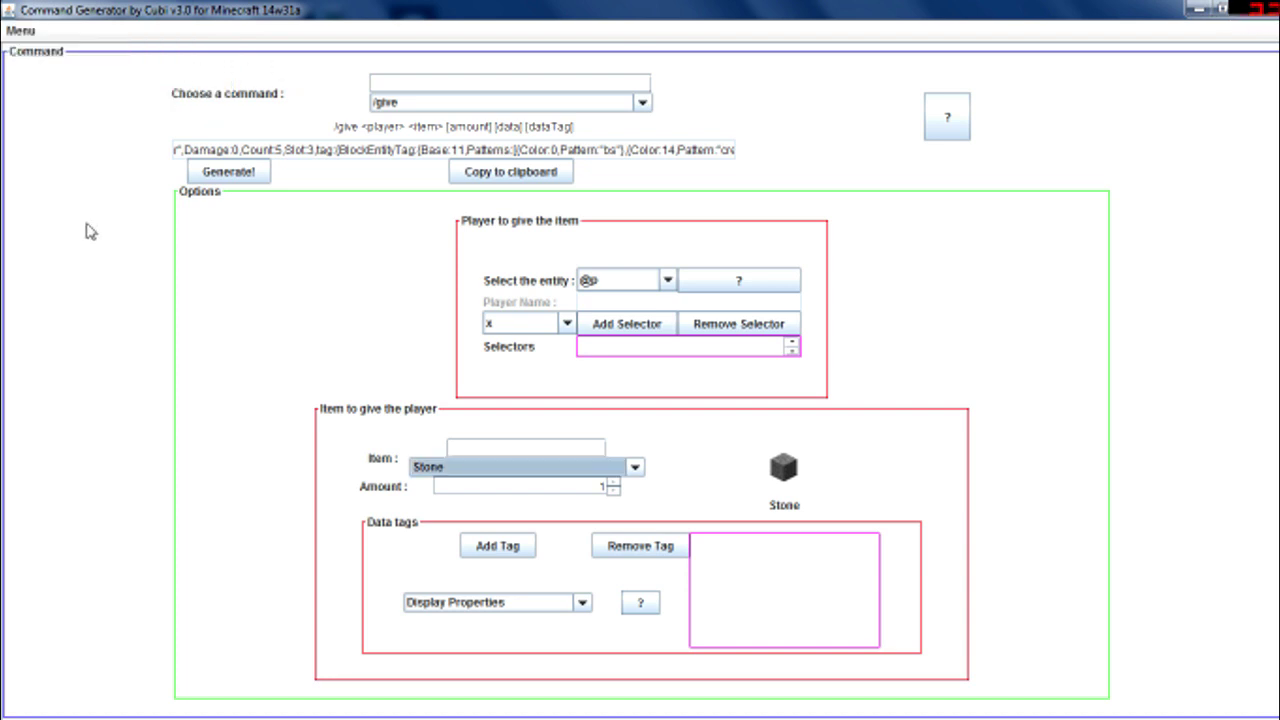